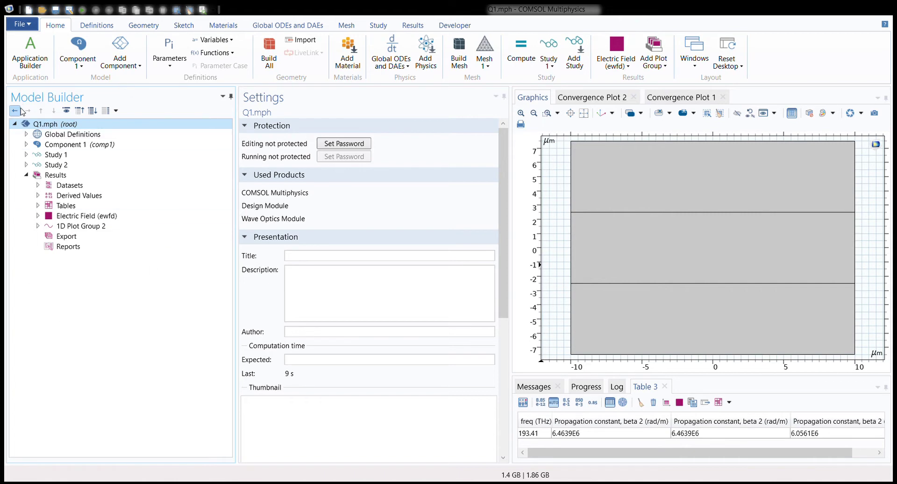
- Expand Global Definitions, Component 1, Study 1 and Study 2 in the model tree
left_click(26, 134)
left_click(26, 175)
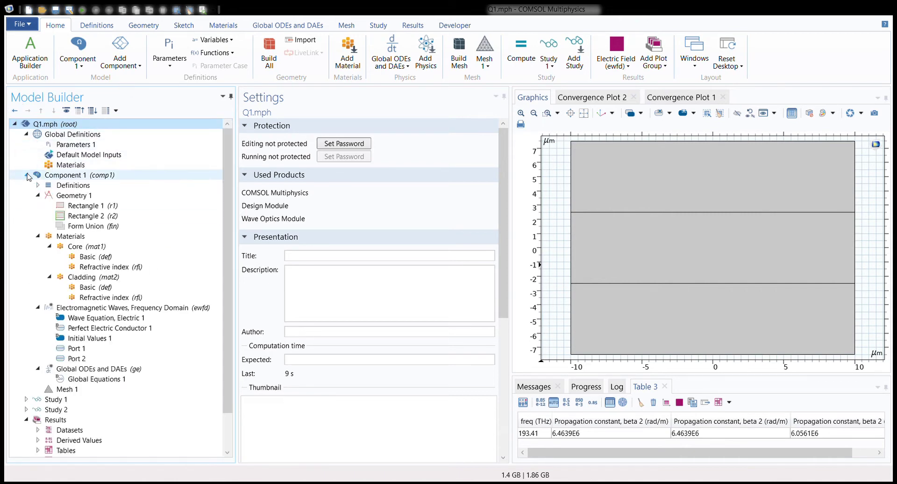
left_click(27, 400)
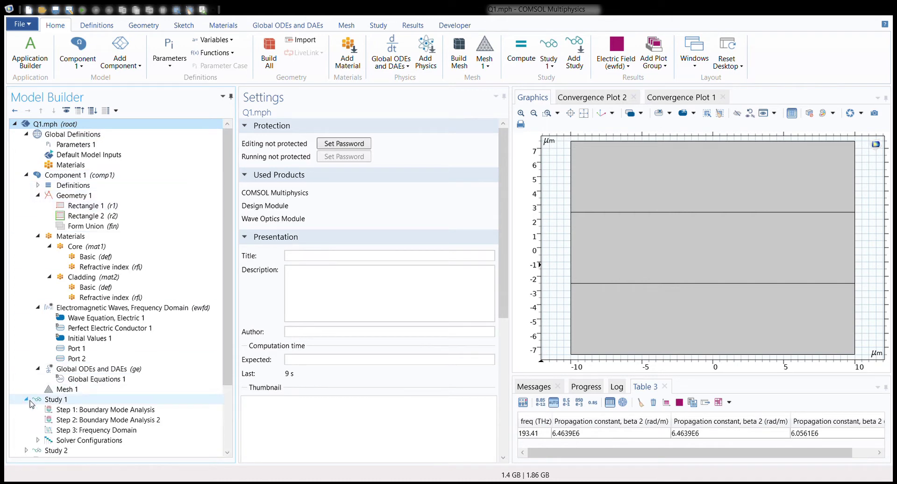
scroll(178, 413, "down", 3)
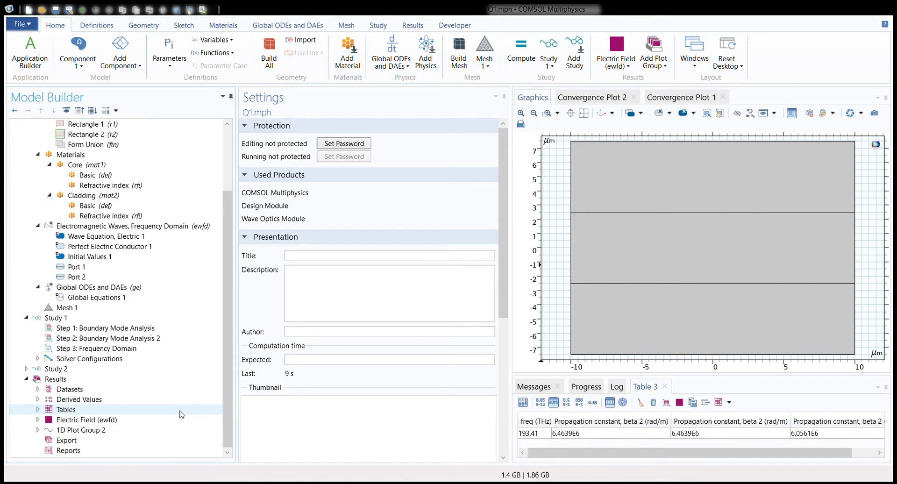
left_click(26, 368)
scroll(83, 391, "down", 2)
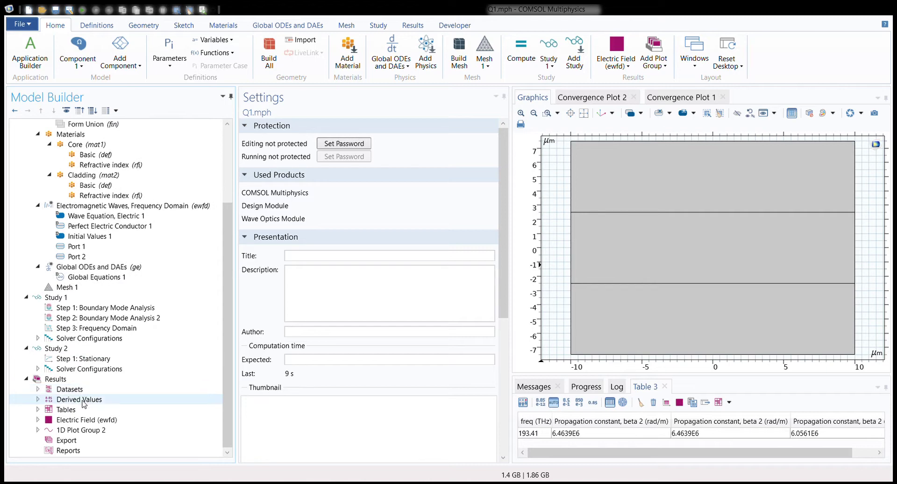
- Expand Derived Values, Tables and the plot groups, then view Rectangle 1's settings
double_click(80, 399)
scroll(91, 420, "down", 3)
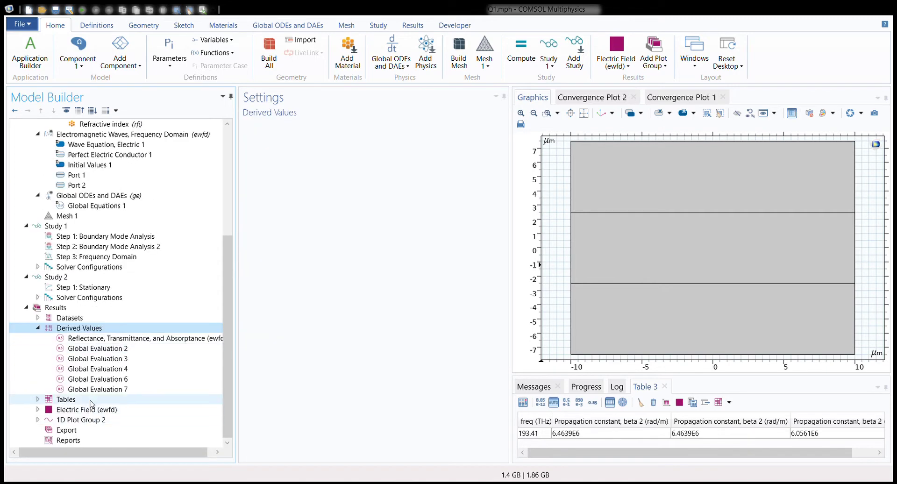
double_click(92, 400)
scroll(95, 410, "down", 3)
double_click(97, 410)
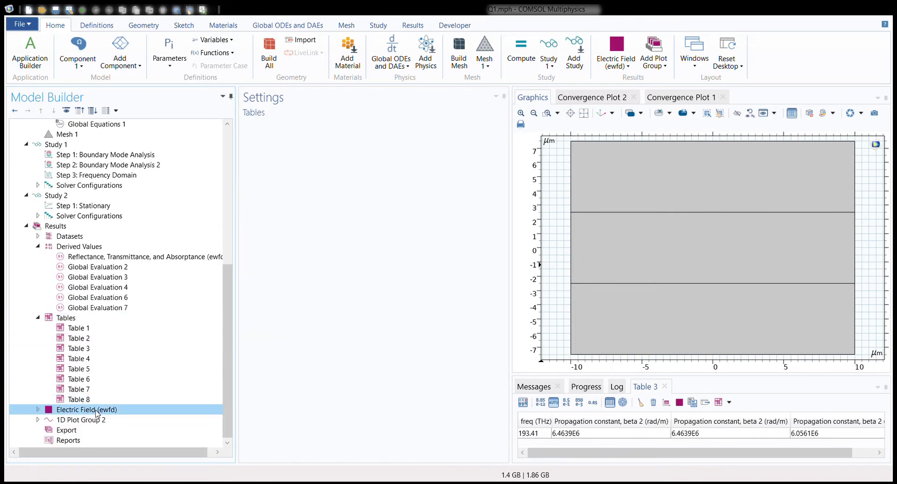
left_click(98, 421)
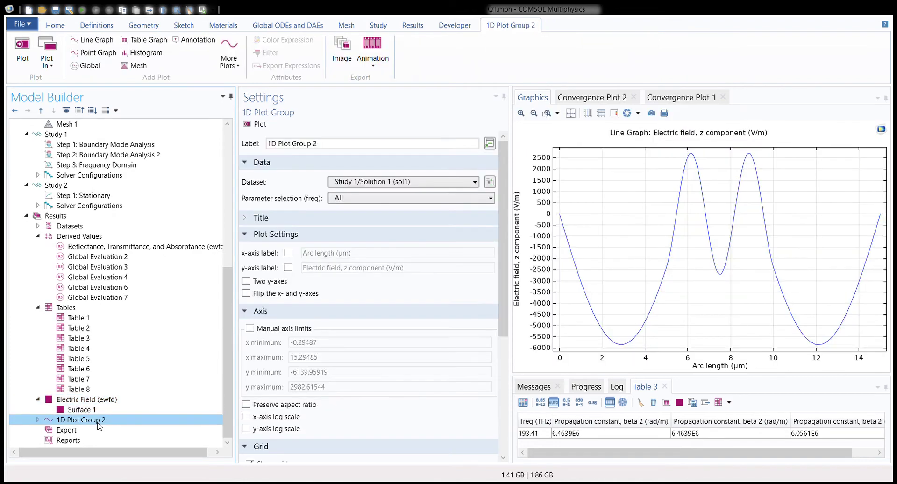
double_click(99, 423)
scroll(133, 359, "up", 10)
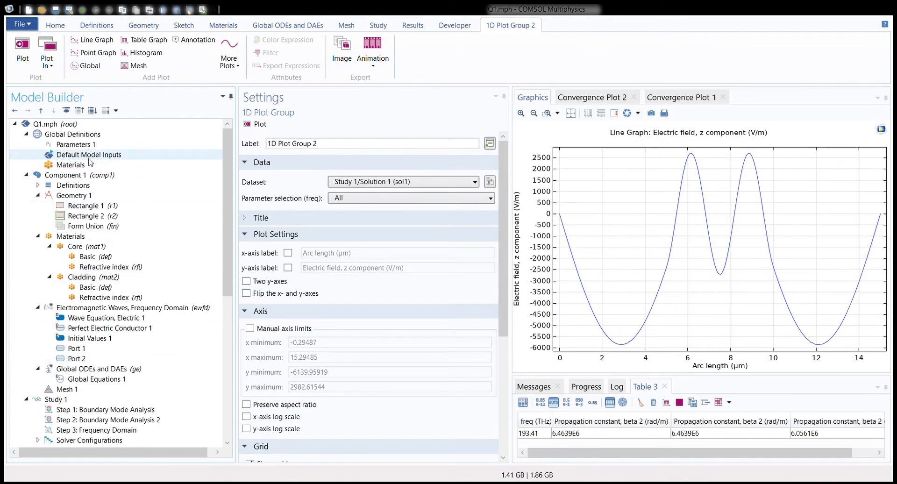
left_click(93, 206)
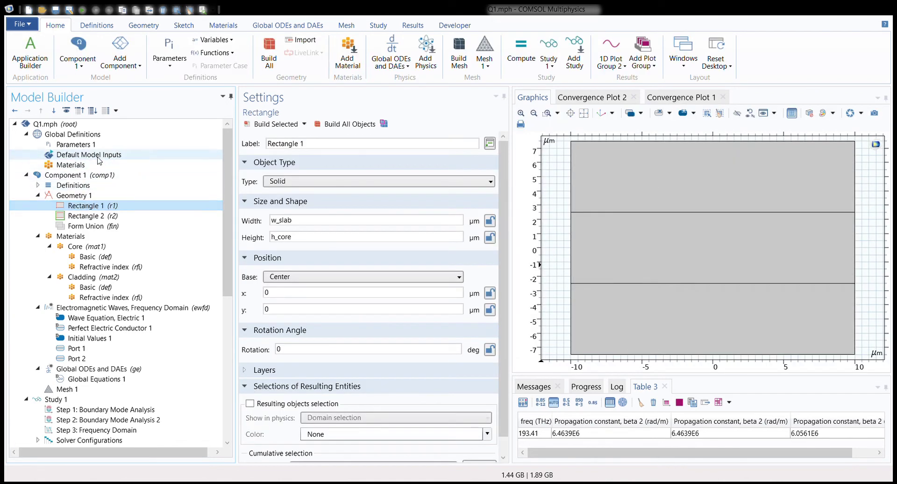
- Review the parameter table, then Rectangle 1's w_slab-by-h_core size and Geometry 1 in µm
left_click(109, 148)
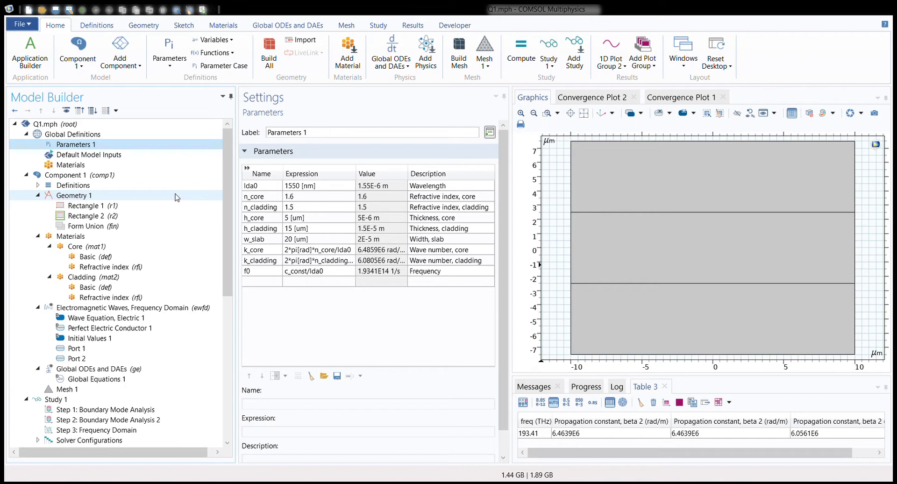
left_click(173, 205)
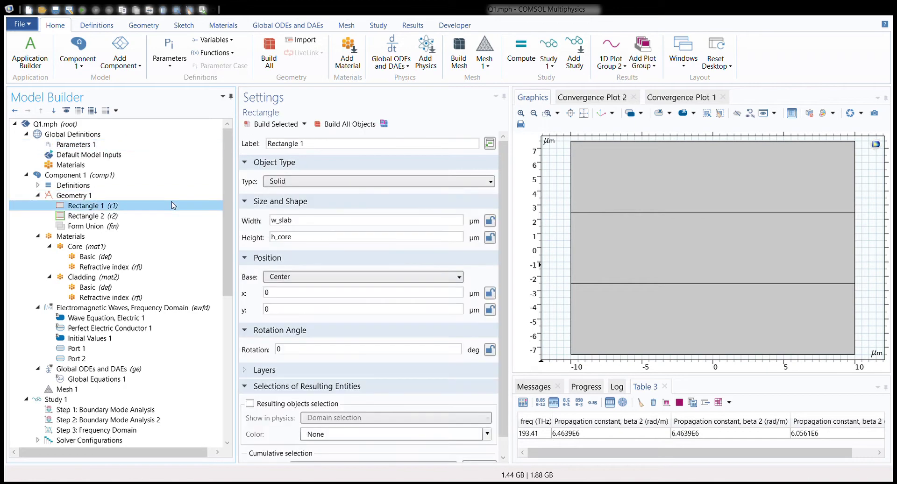
left_click(167, 196)
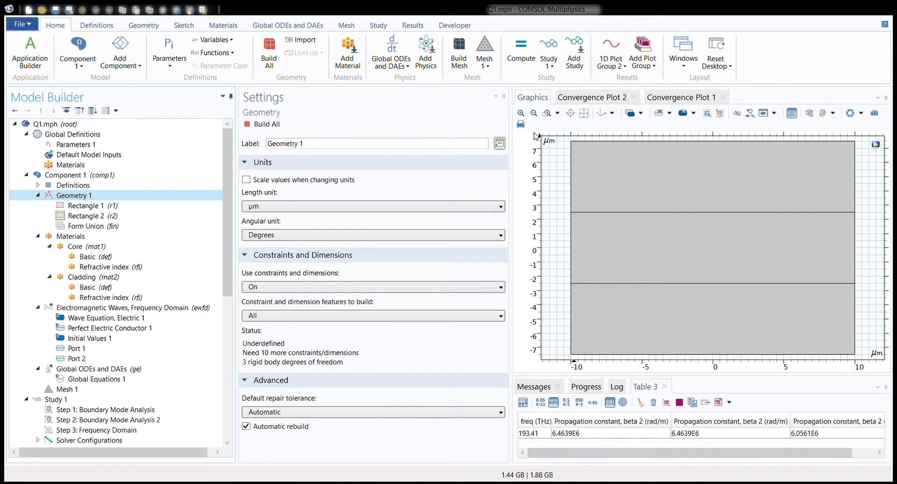
left_click(189, 206)
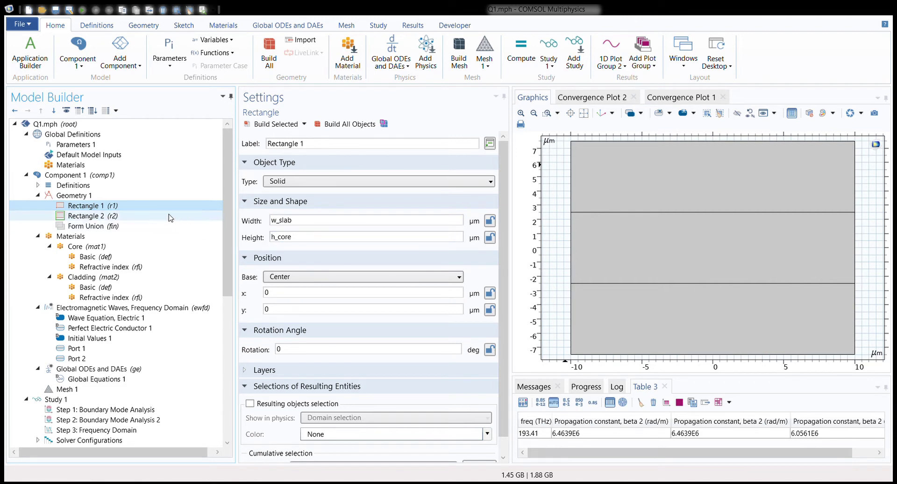
- Inspect Rectangle 2's h_cladding height, highlight the domains, and view material assignments
left_click(86, 216)
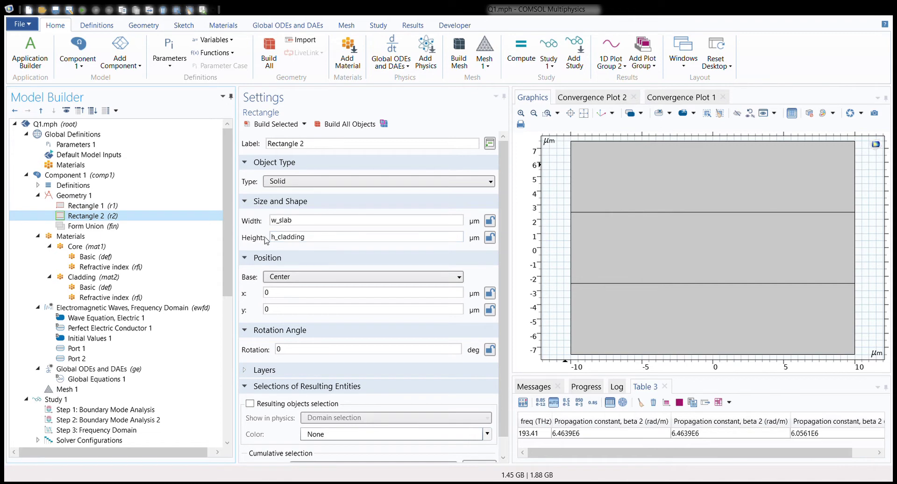
left_click_drag(310, 238, 264, 239)
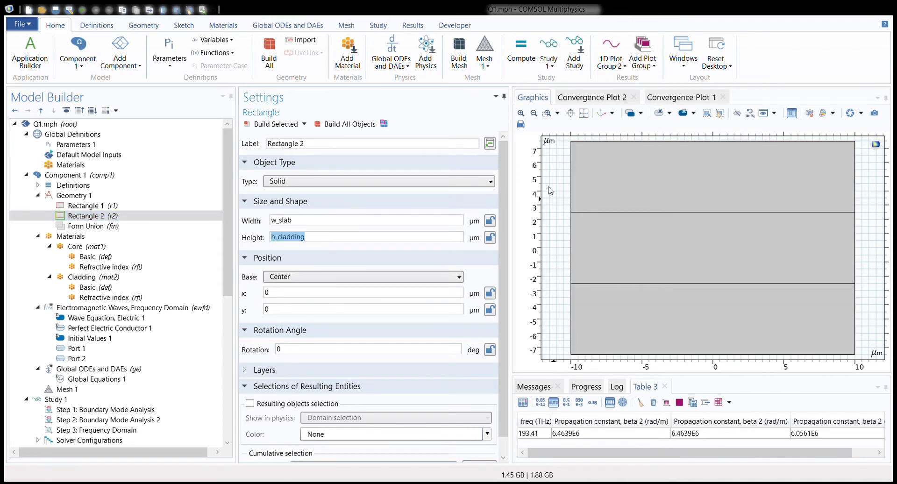
left_click(620, 218)
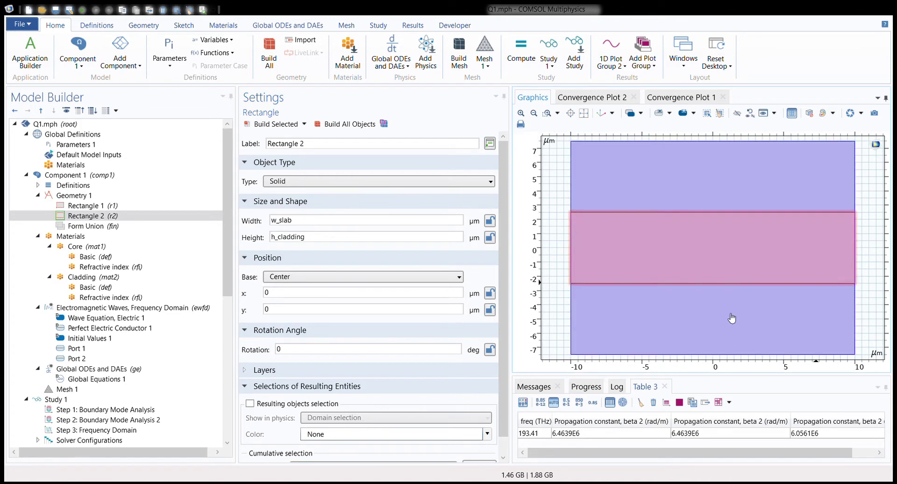
left_click(735, 312)
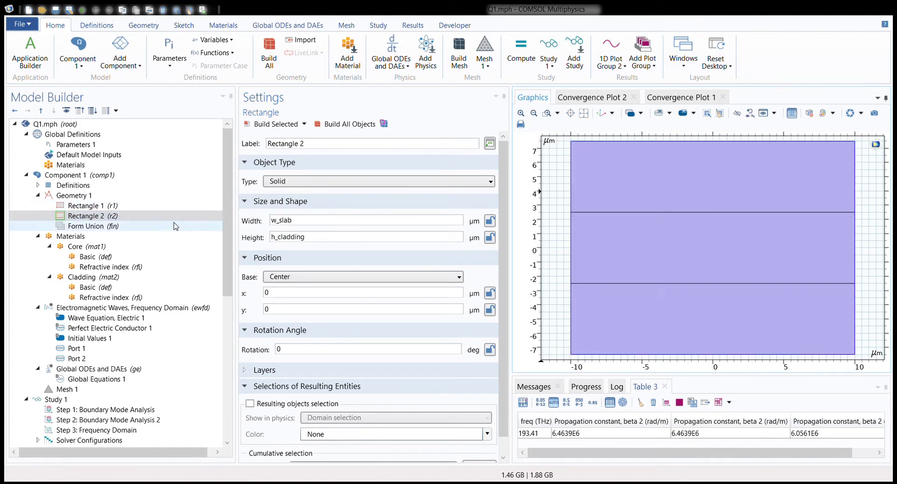
left_click(161, 236)
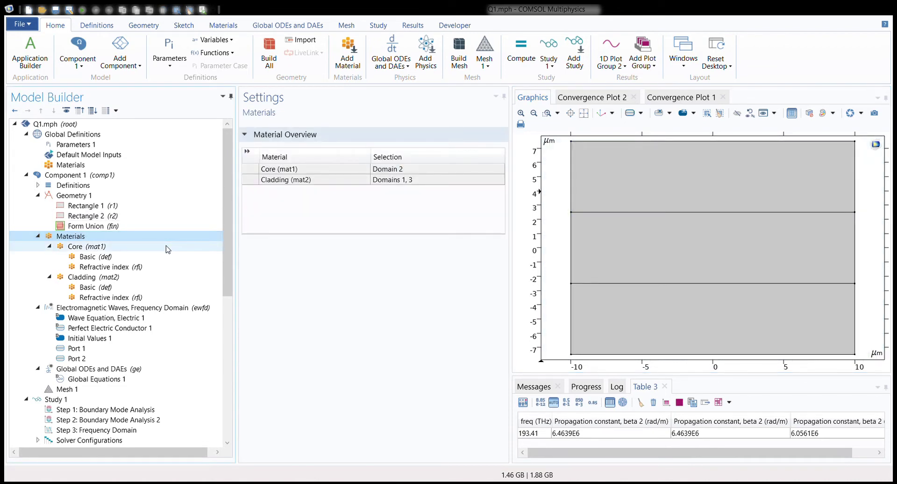
- Check Core and Cladding refractive indices, then view ewfd's Wave Equation, Electric 1 on domains 1–3
left_click(167, 247)
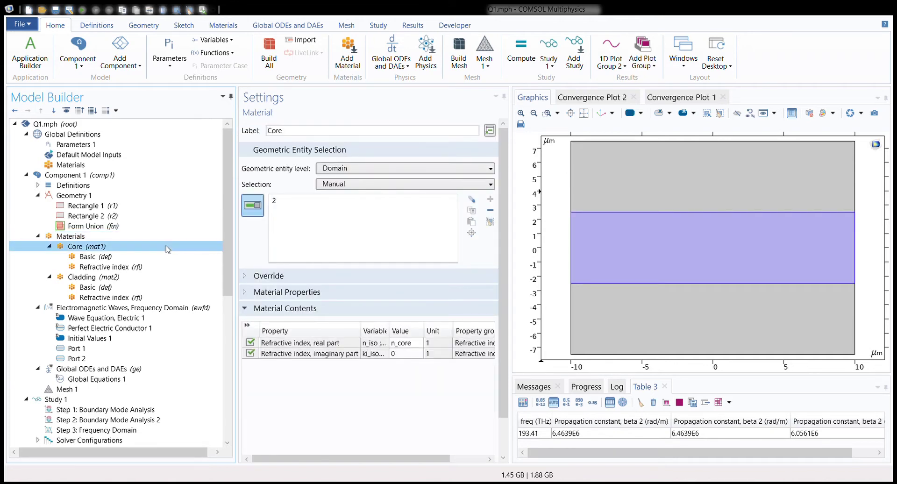
left_click(306, 132)
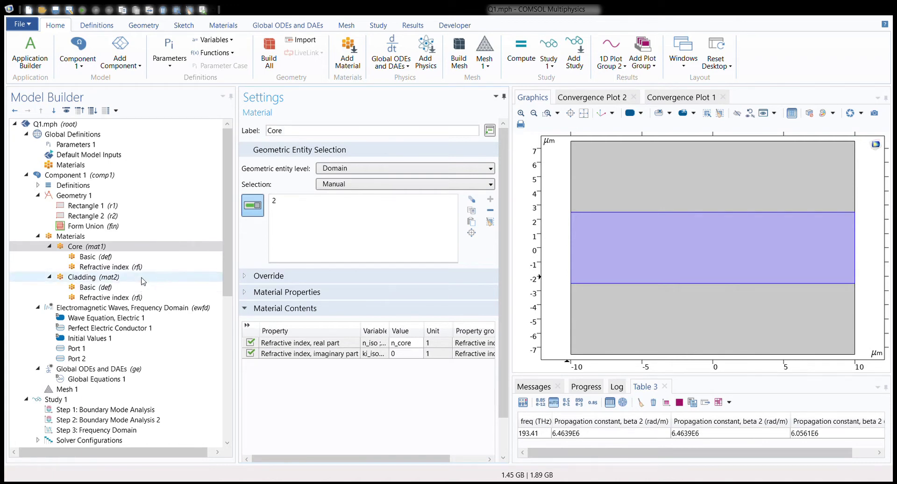
left_click(176, 277)
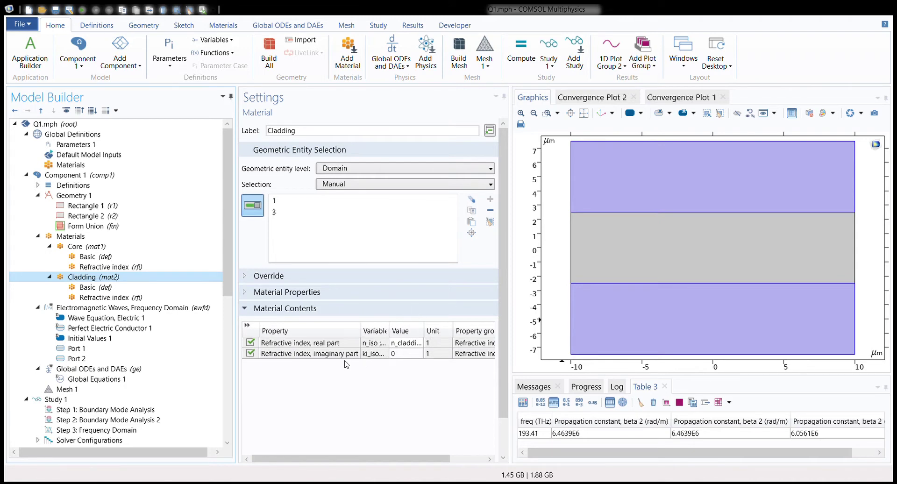
left_click(155, 298)
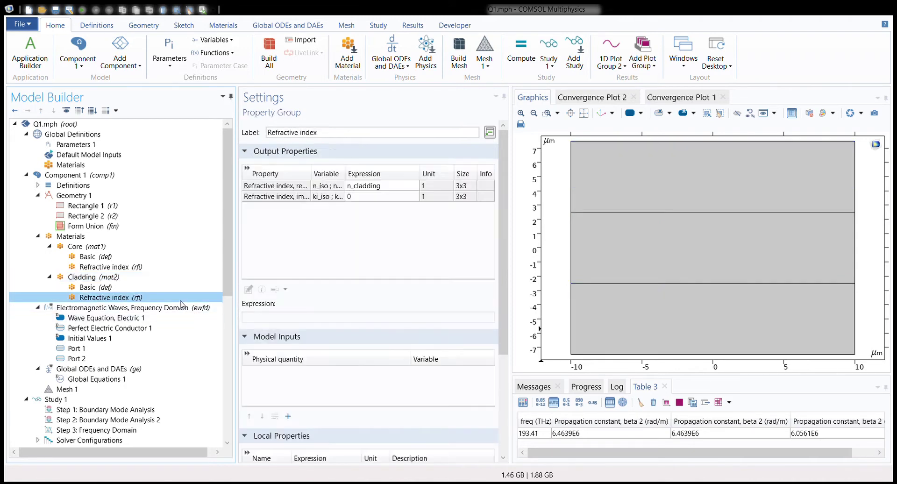
left_click(181, 309)
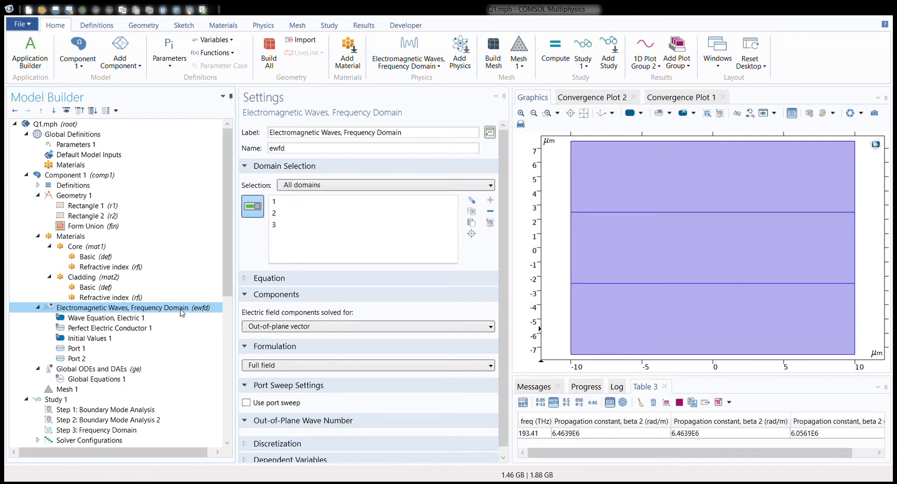
left_click(181, 318)
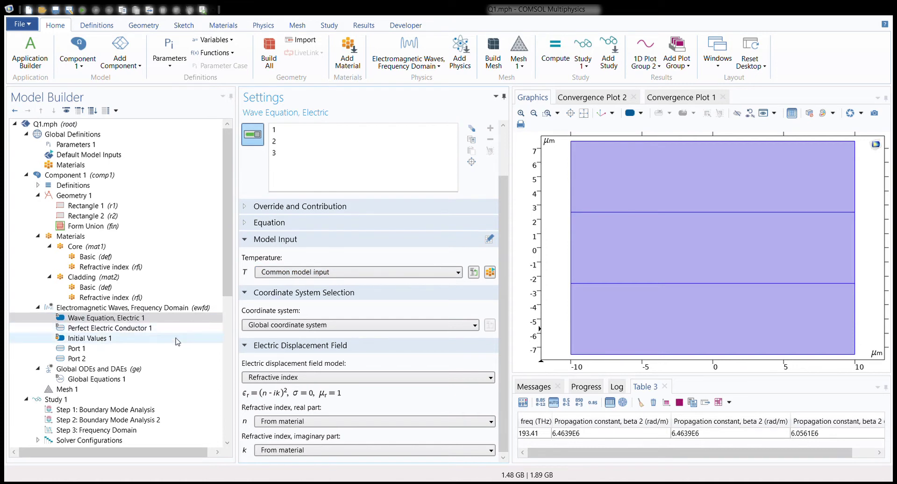
- View Port 1: a numeric port on boundaries 1, 3 and 5 at 1[W]
left_click(165, 350)
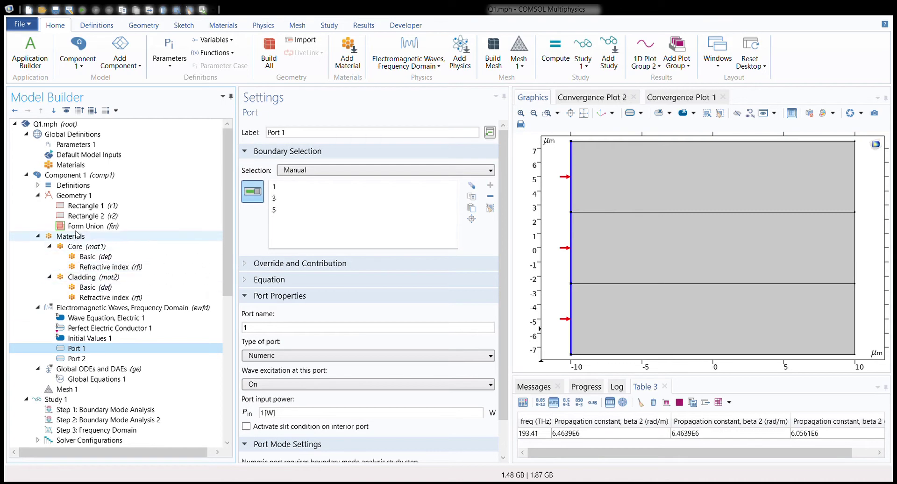
- Revisit Rectangle 1, Geometry 1, ewfd and Cladding, then review Port 1's excitation settings
left_click(87, 207)
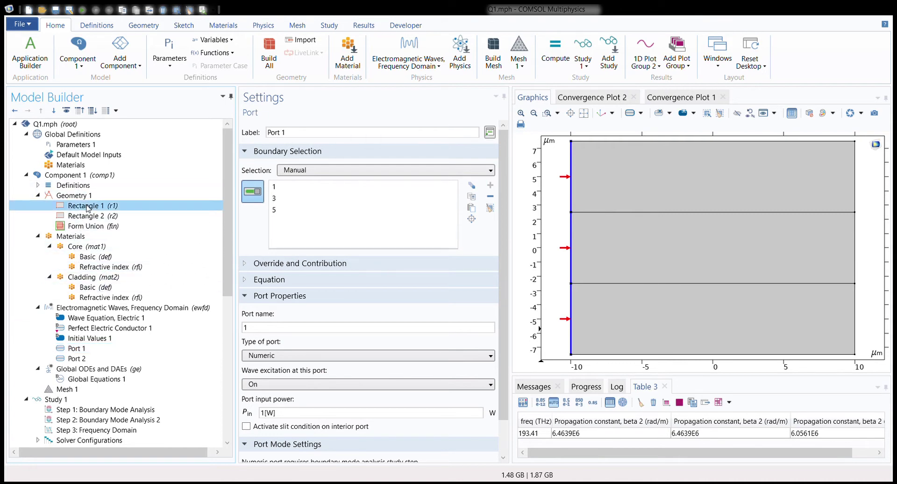
left_click(80, 197)
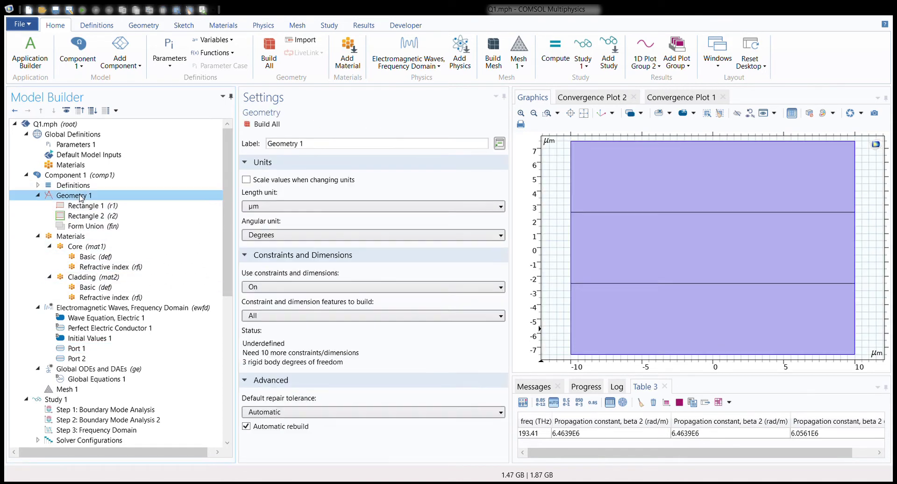
left_click(72, 308)
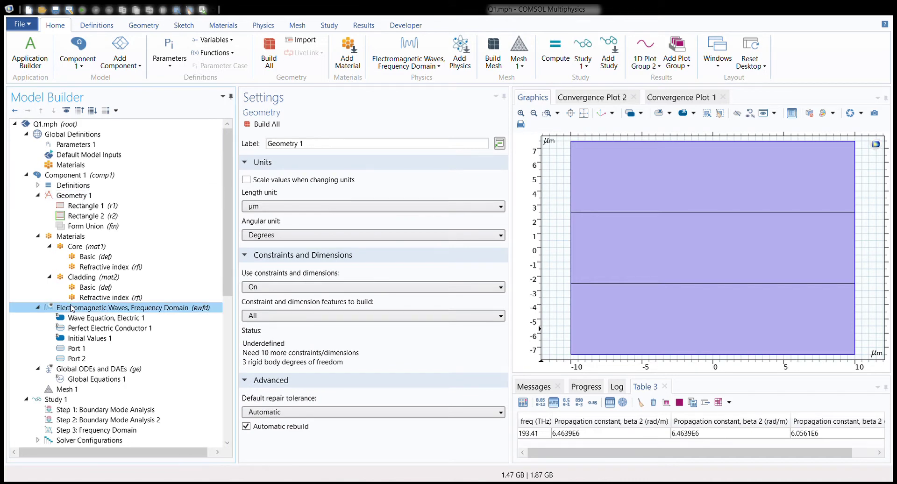
left_click(70, 277)
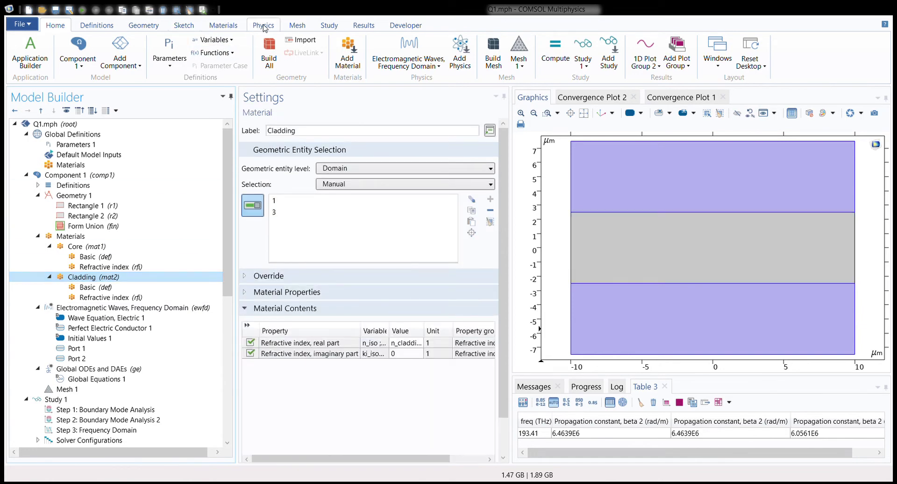
left_click(138, 24)
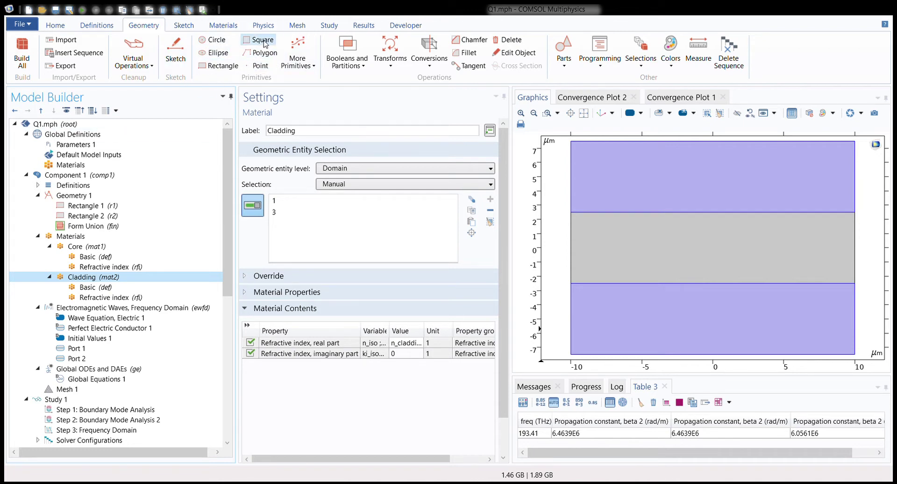
left_click(211, 27)
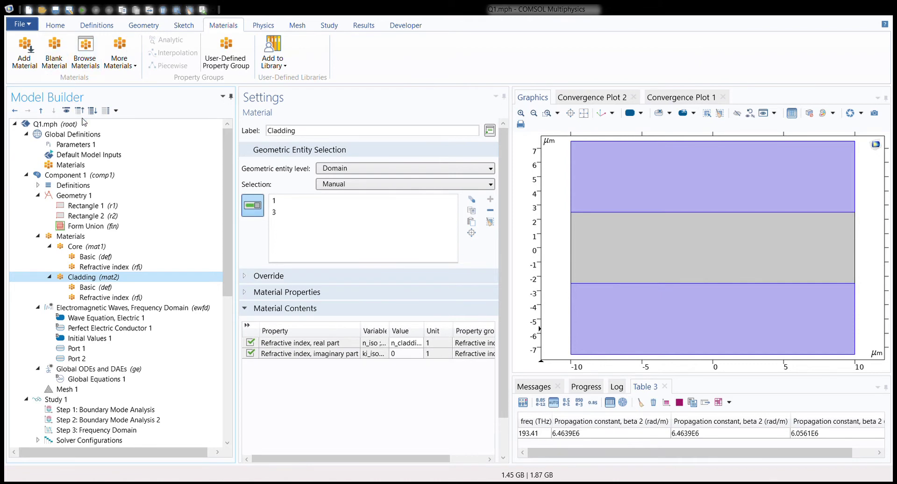
left_click(107, 350)
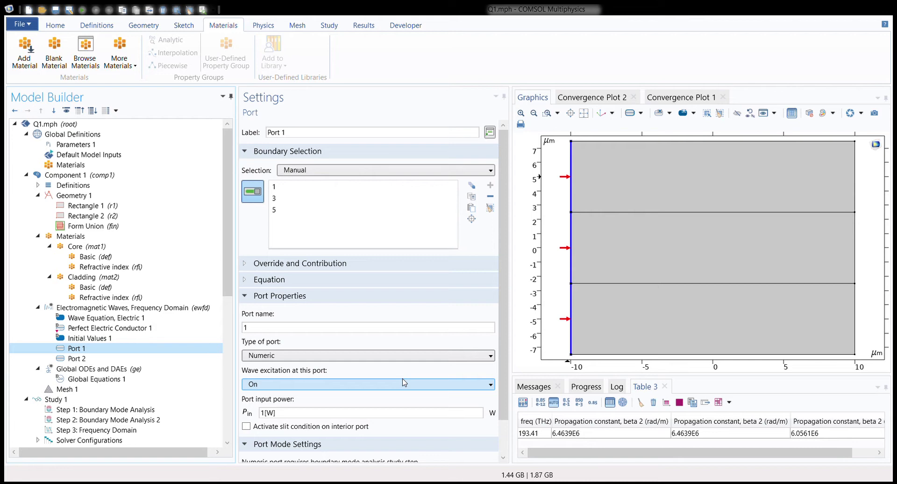
- Review Port 2, the unexcited right-boundary port, then Study 1's settings
left_click(211, 358)
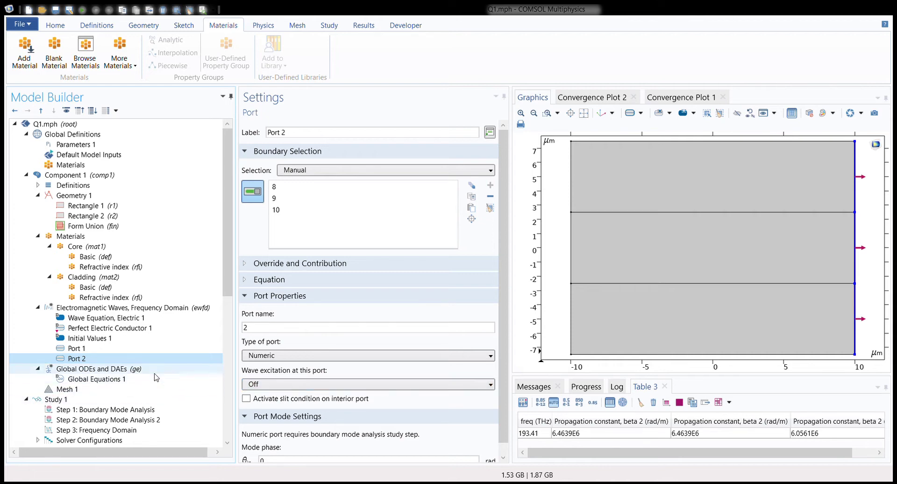
left_click(228, 442)
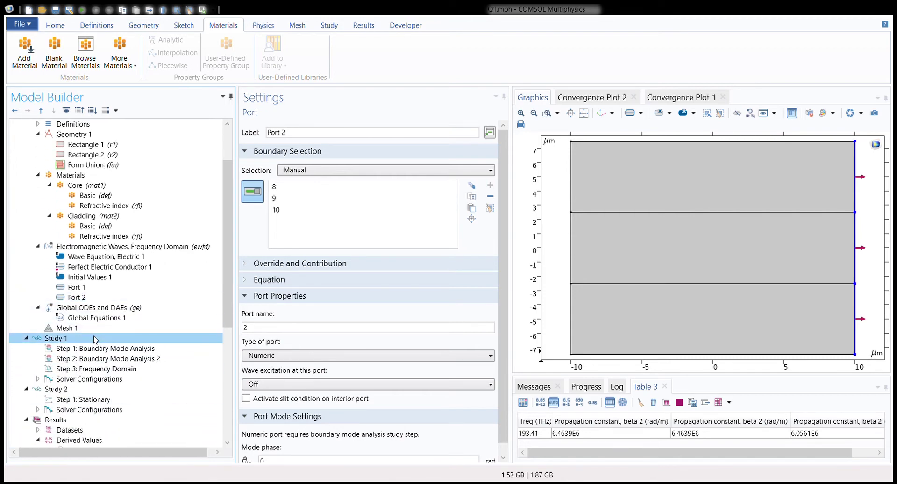
left_click(94, 338)
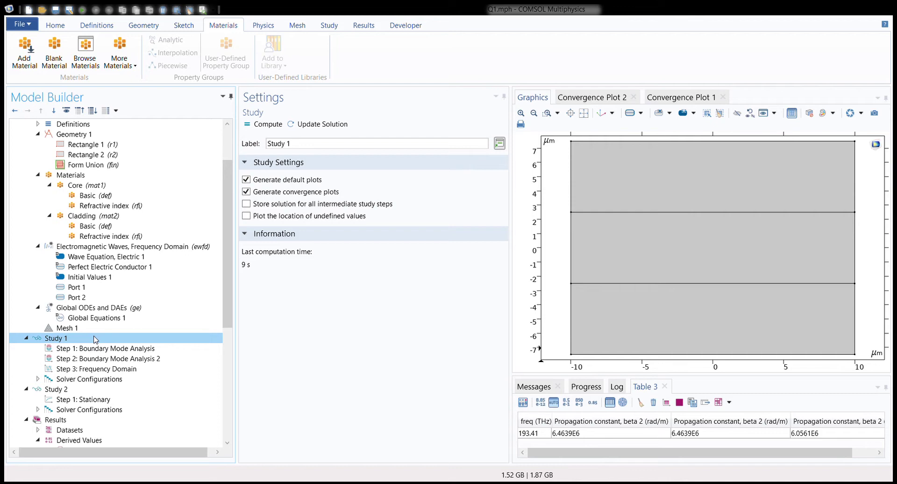
- View Step 1 Boundary Mode Analysis: effective mode index, port 1, frequency f0, 5 modes
left_click(96, 349)
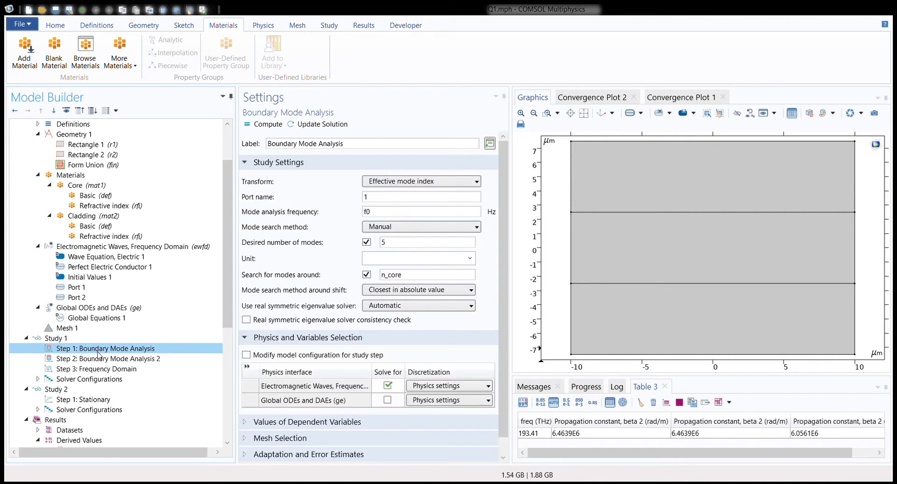
- Check the port names used in both boundary mode analysis steps and the frequency domain step
double_click(365, 196)
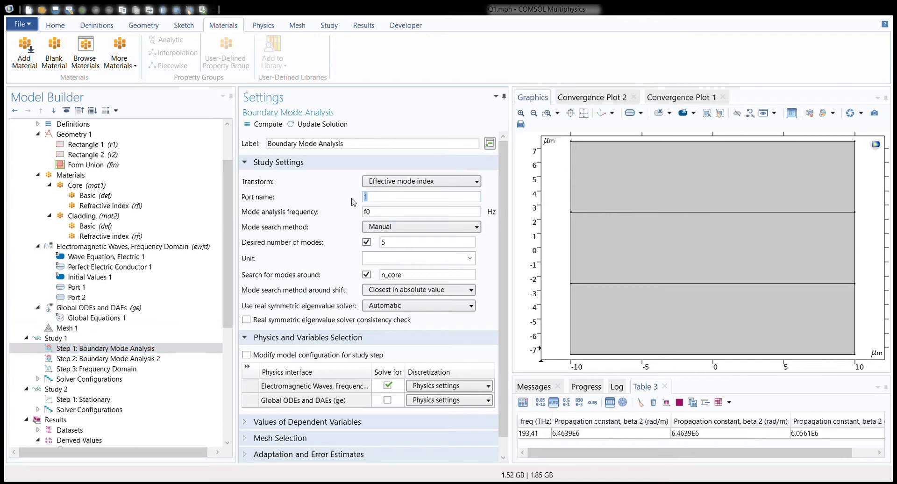
left_click(107, 358)
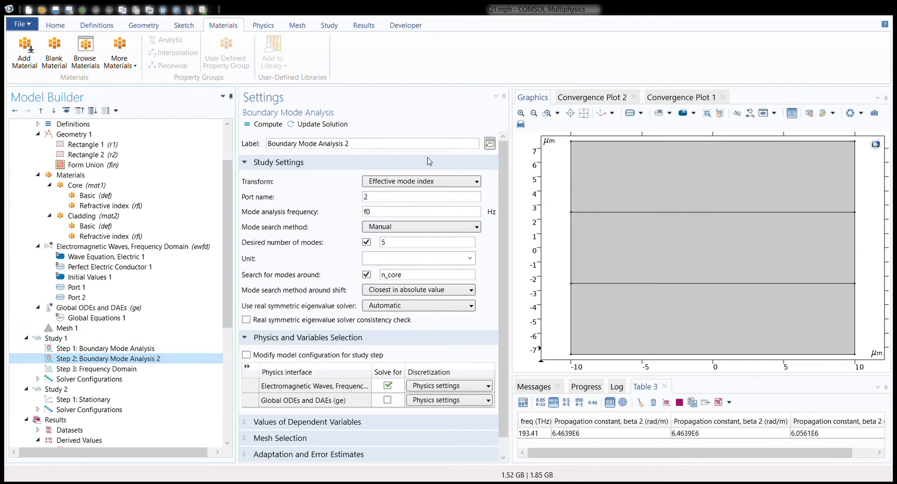
double_click(366, 197)
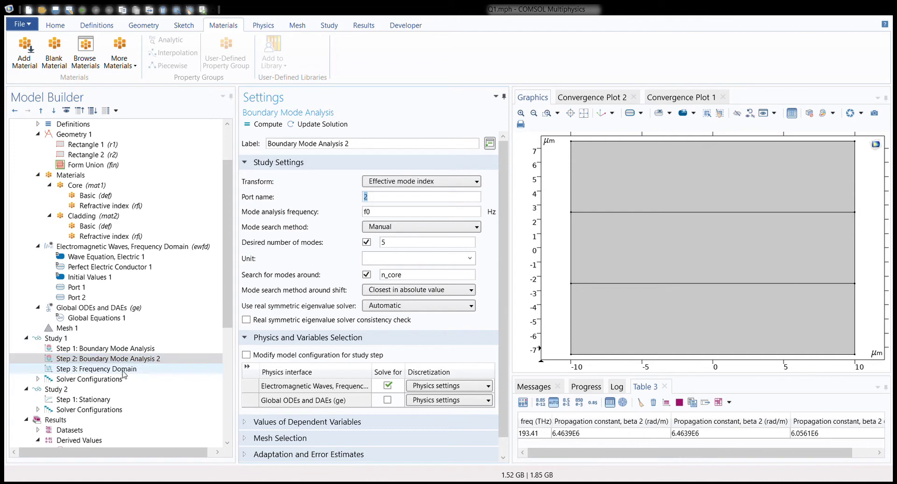
left_click(122, 369)
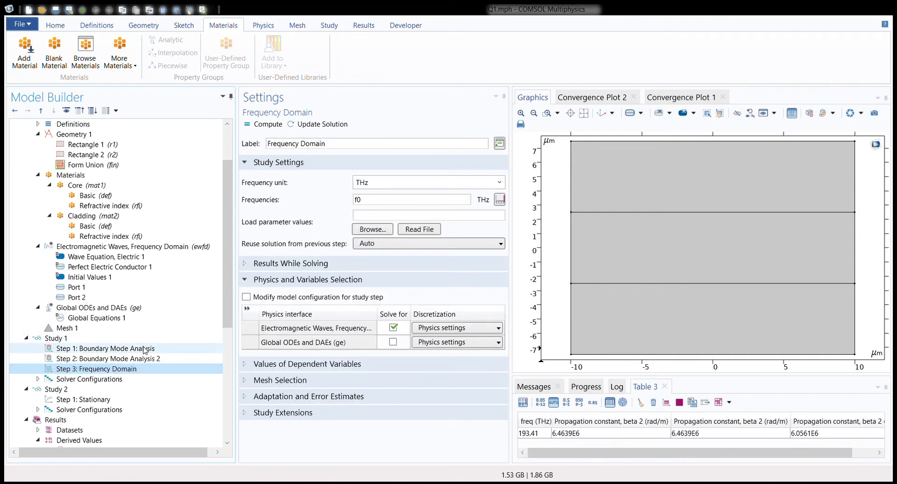
left_click(144, 349)
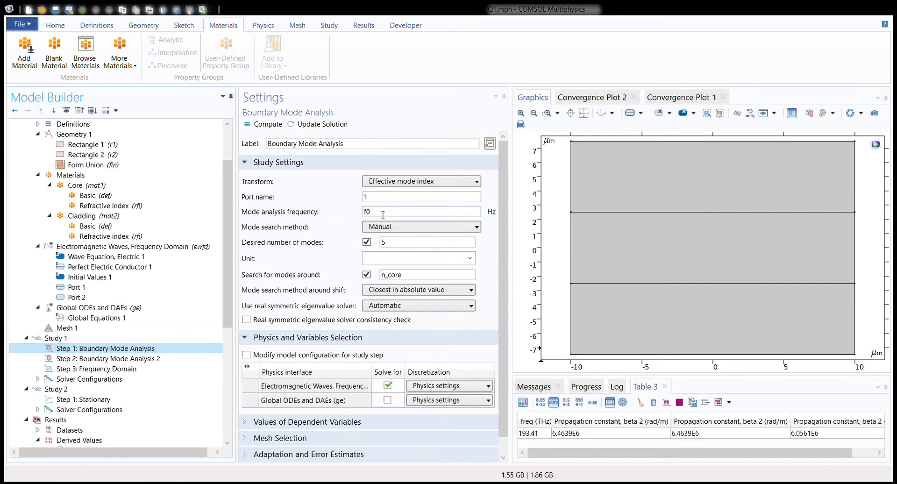
- Set the desired number of modes to 1 in both boundary mode steps and compute Study 1
double_click(382, 214)
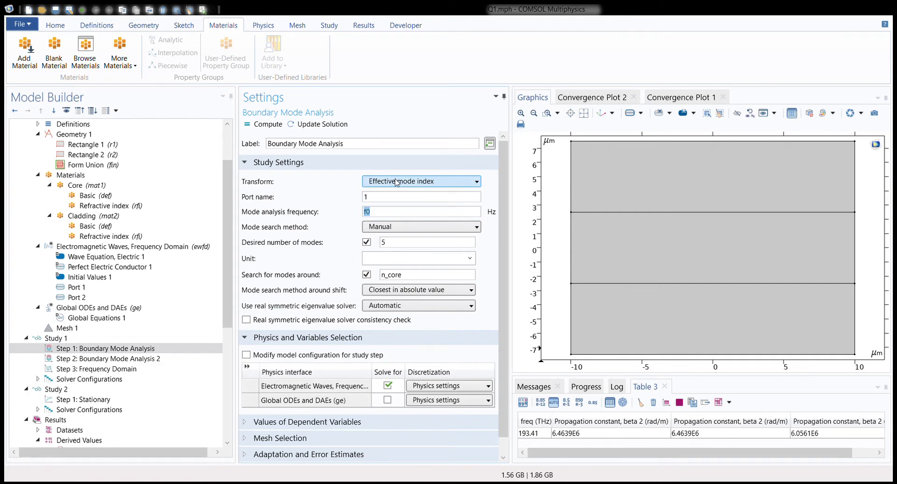
left_click(401, 242)
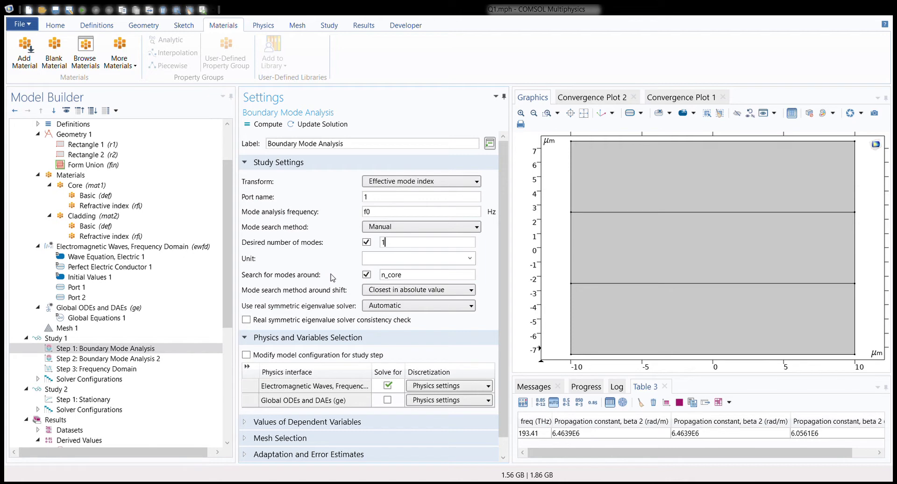
left_click(190, 359)
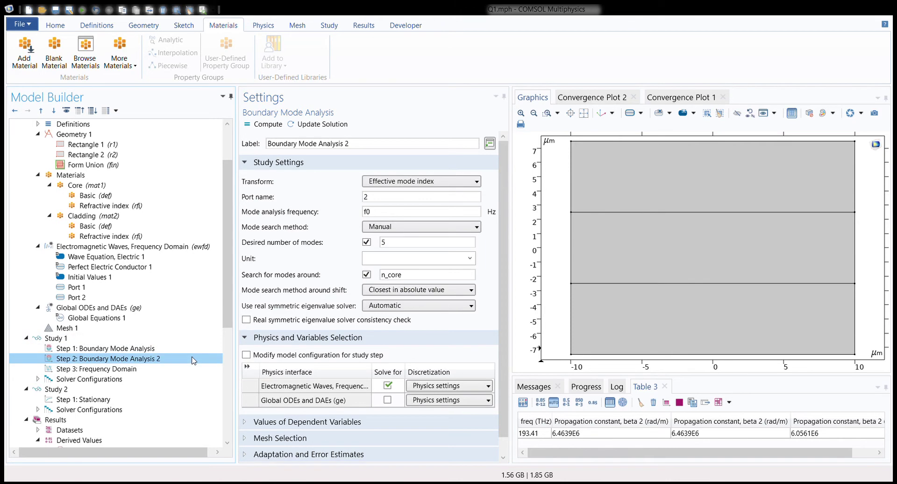
left_click(386, 242)
key("BackSpace")
type("1")
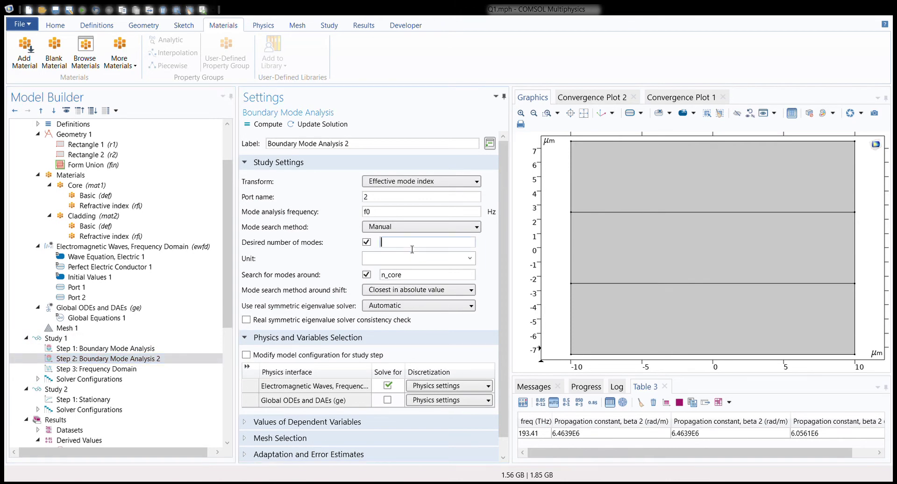
left_click(181, 369)
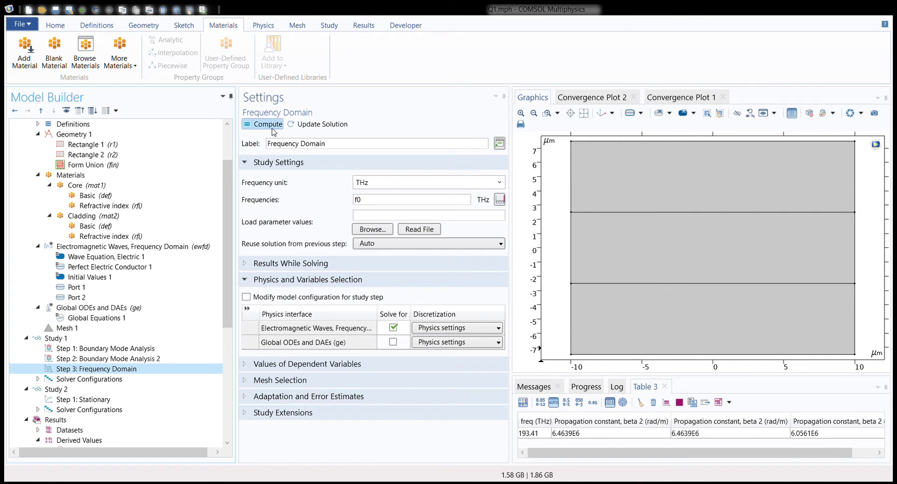
left_click(272, 128)
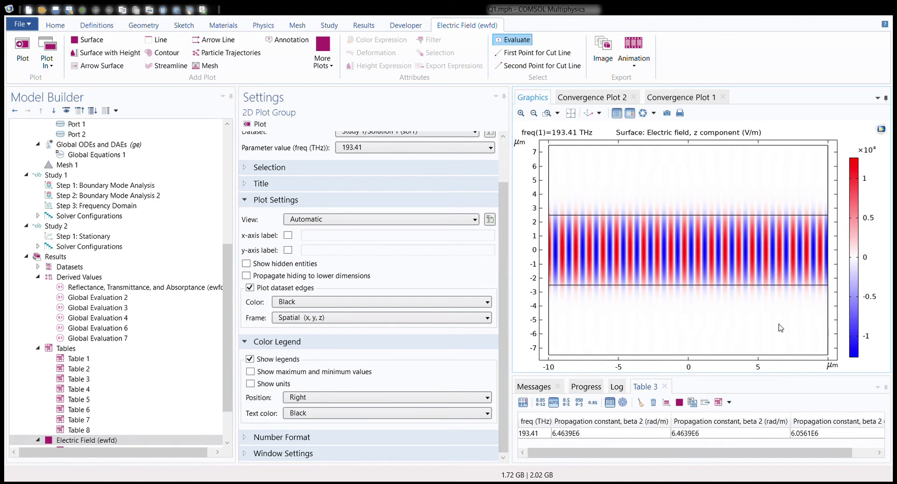
- Show the Electric Field (ewfd) plot and 1D Plot Group 2's z-component along arc length
left_click(171, 440)
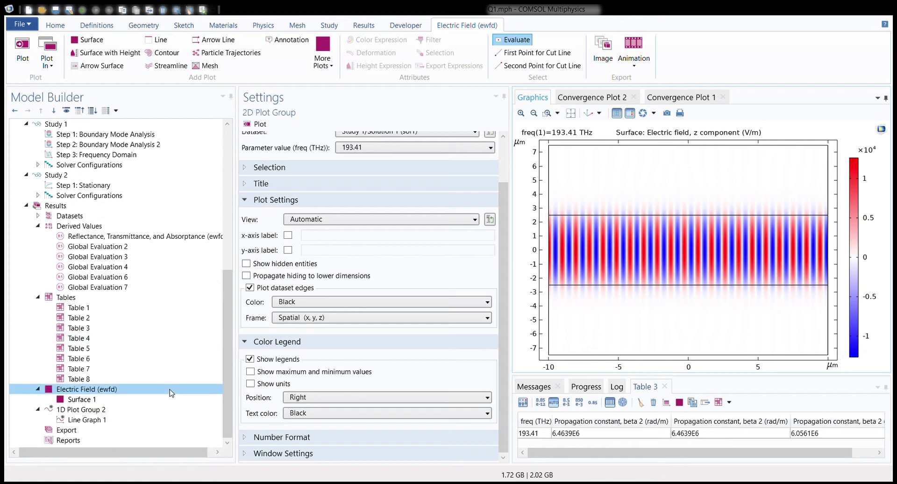
left_click(145, 409)
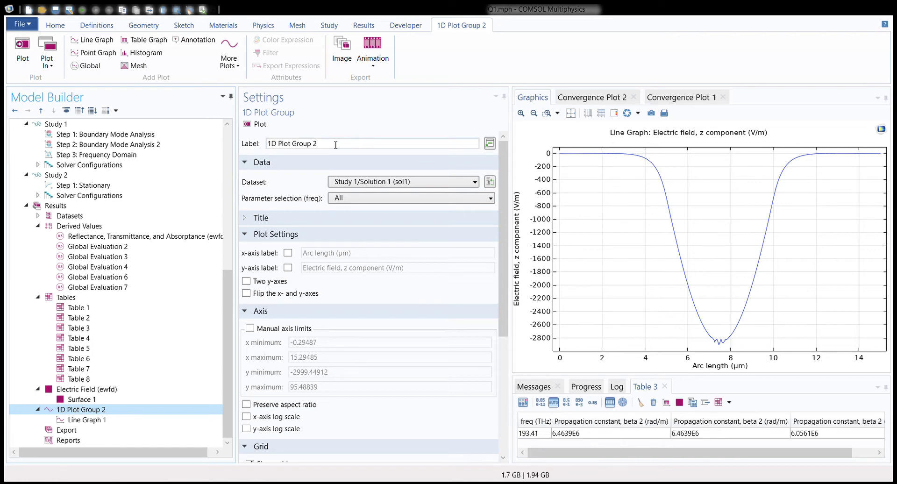
- Inspect 1D Plot Group 2 and where its cut line lies in the waveguide geometry
left_click(157, 419)
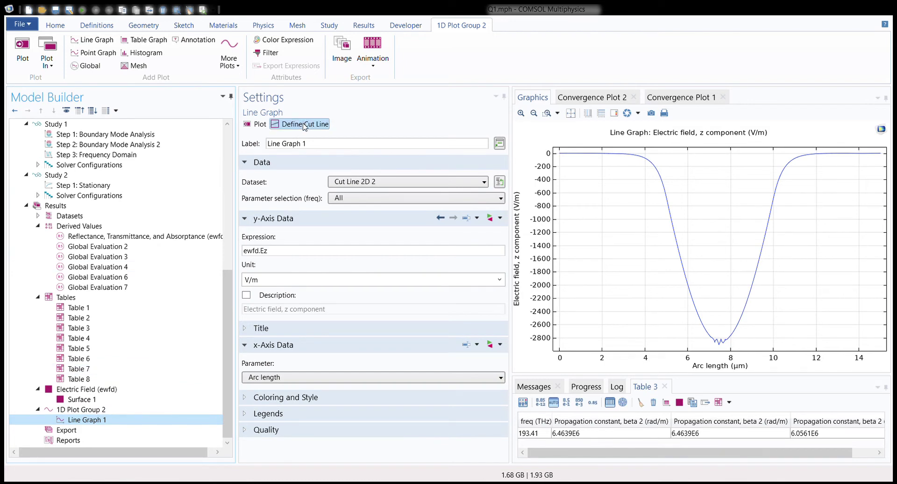
left_click(305, 124)
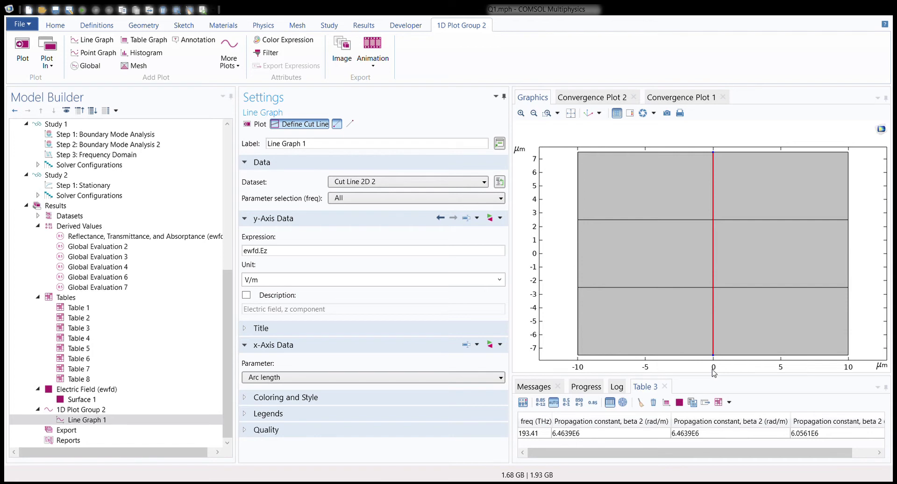
left_click(165, 400)
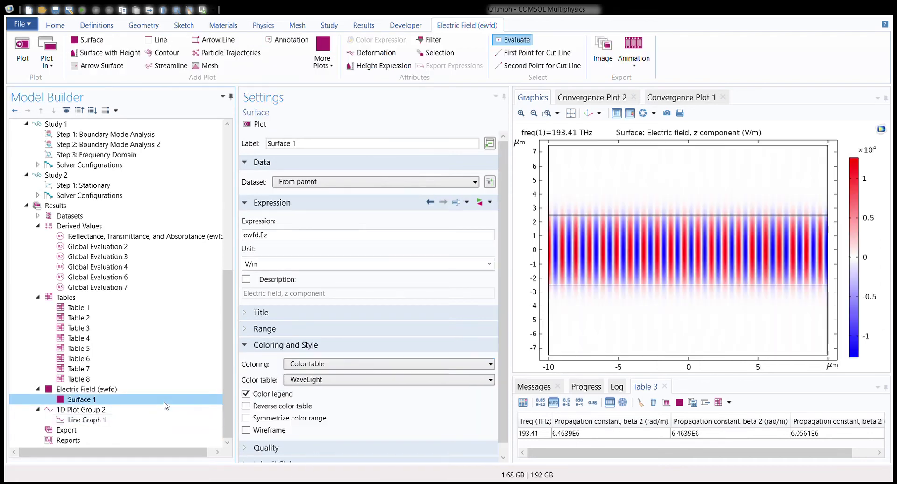
- Zoom into the Ez field near the lower core boundary, then show the field-profile line graph
left_click(548, 114)
left_click_drag(656, 256, 723, 344)
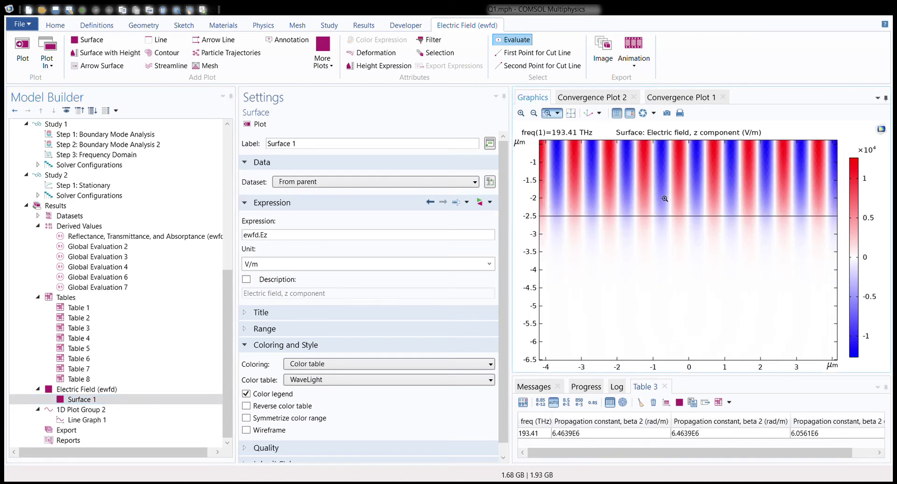
left_click_drag(664, 198, 711, 230)
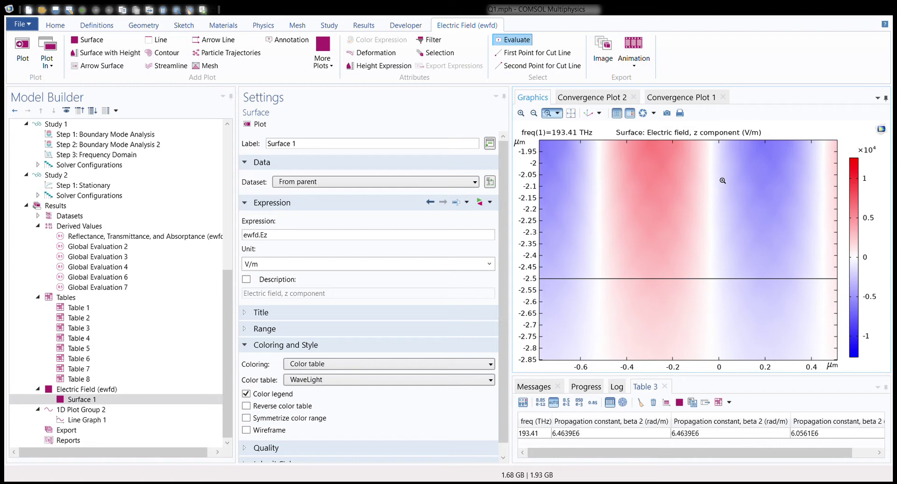
left_click(81, 409)
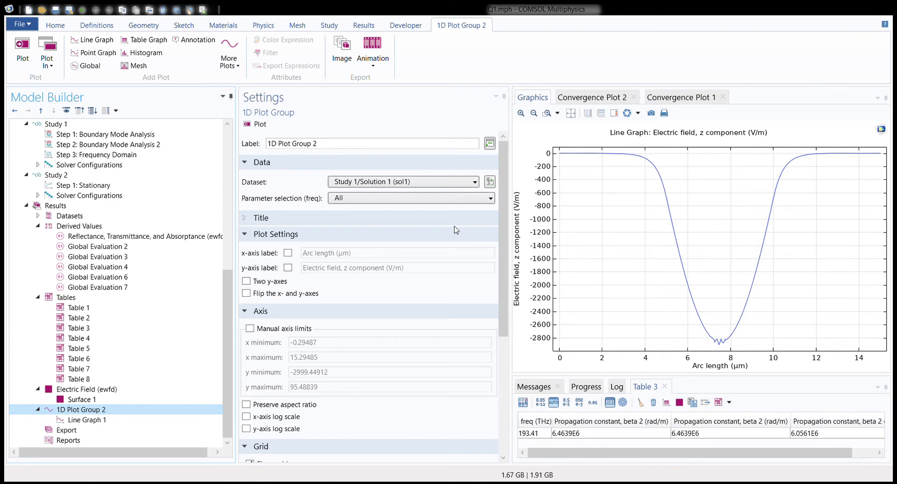
- Set Step 1: Boundary Mode Analysis to search for 2 desired modes
scroll(104, 227, "up", 9)
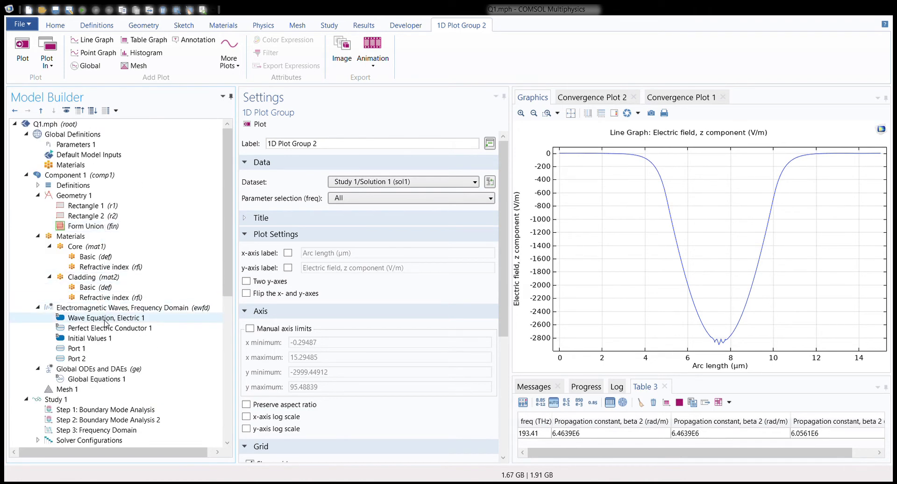
left_click(105, 410)
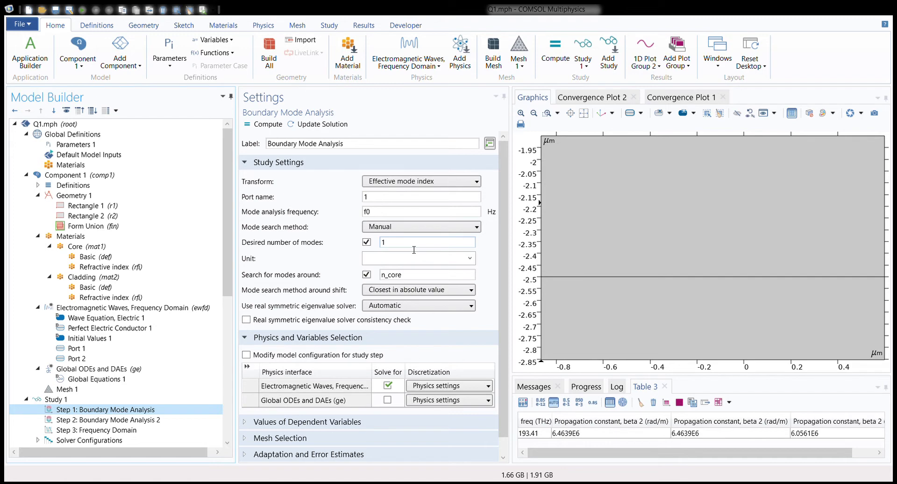
left_click(414, 243)
key("BackSpace")
type("2")
- Set Step 2 to 2 desired modes as well and recompute Study 1
left_click(108, 420)
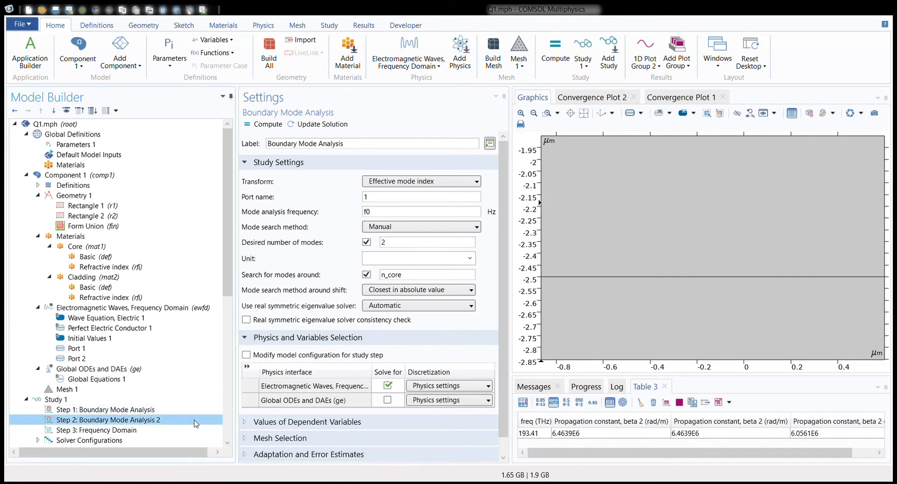
left_click(449, 246)
key("BackSpace")
type("2")
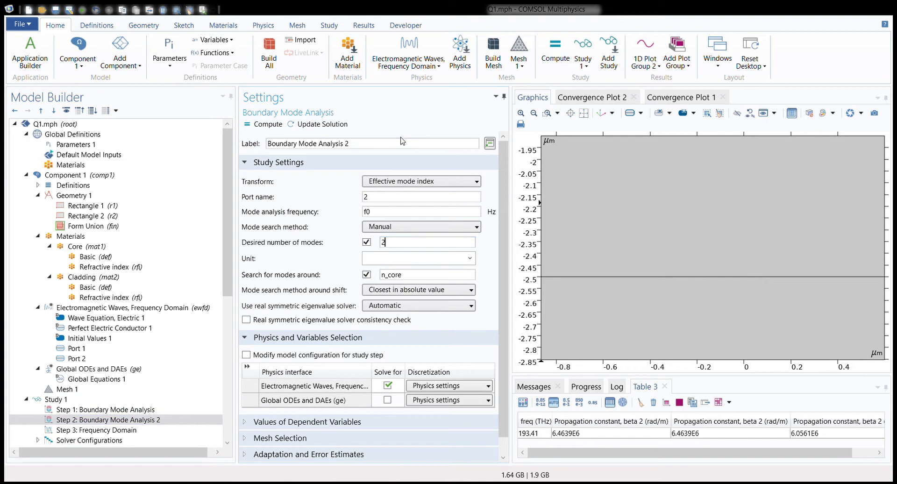
left_click(250, 127)
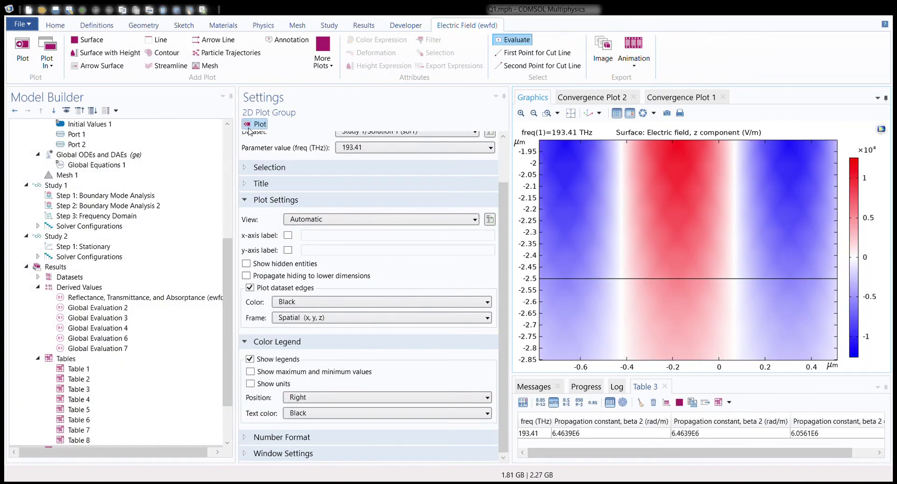
- Fit the waveguide in view, compare the antisymmetric Ez line graph and surface plot, then reopen Step 1
left_click(570, 113)
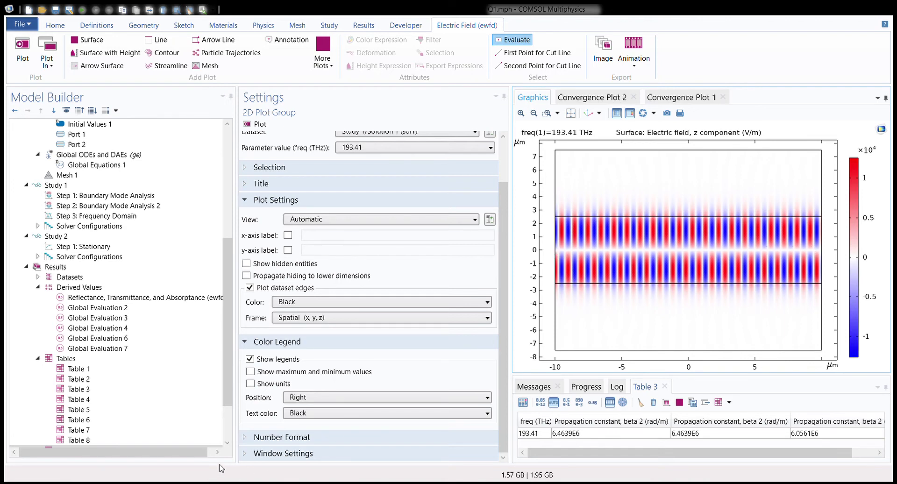
scroll(150, 342, "down", 2)
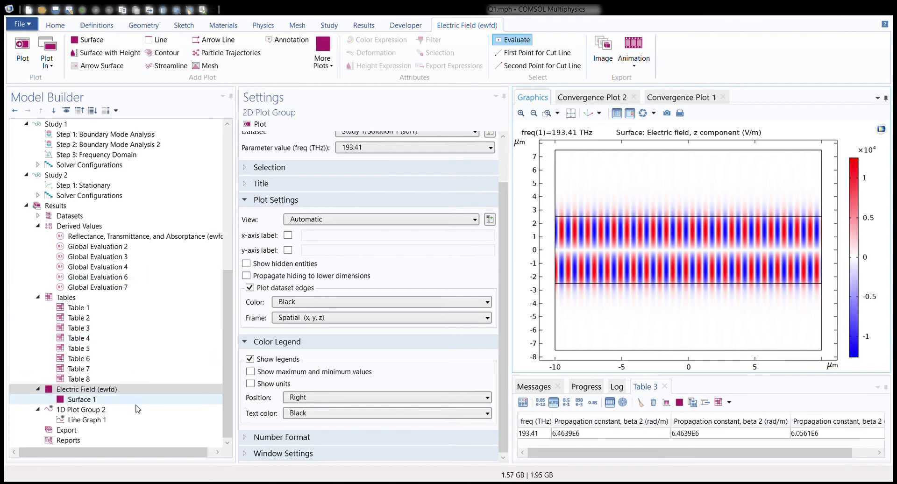
left_click(81, 410)
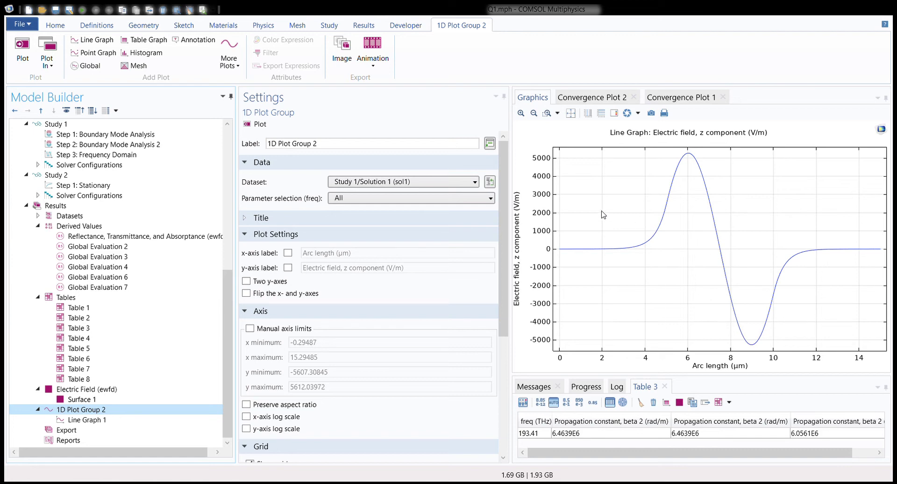
left_click(125, 401)
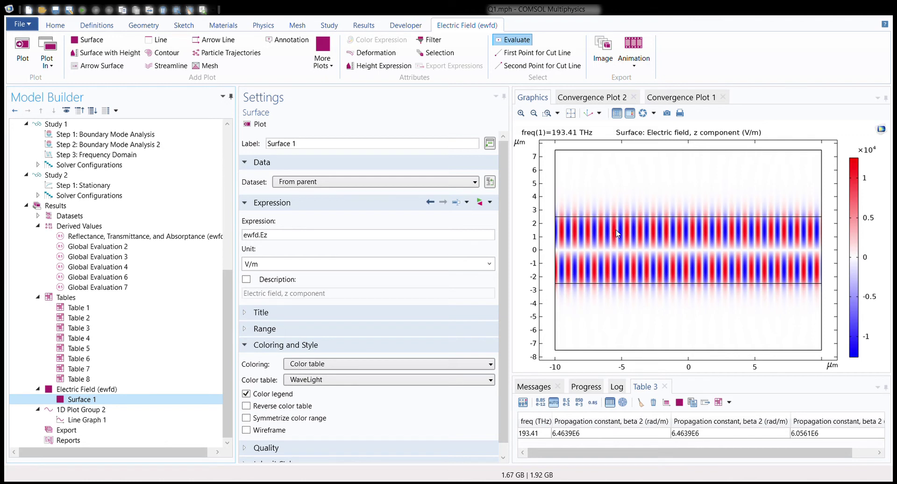
left_click(102, 423)
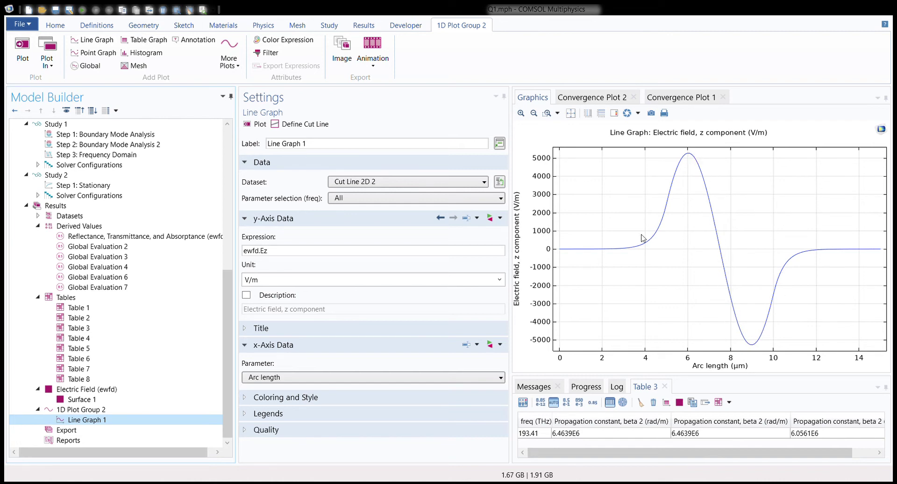
left_click(145, 138)
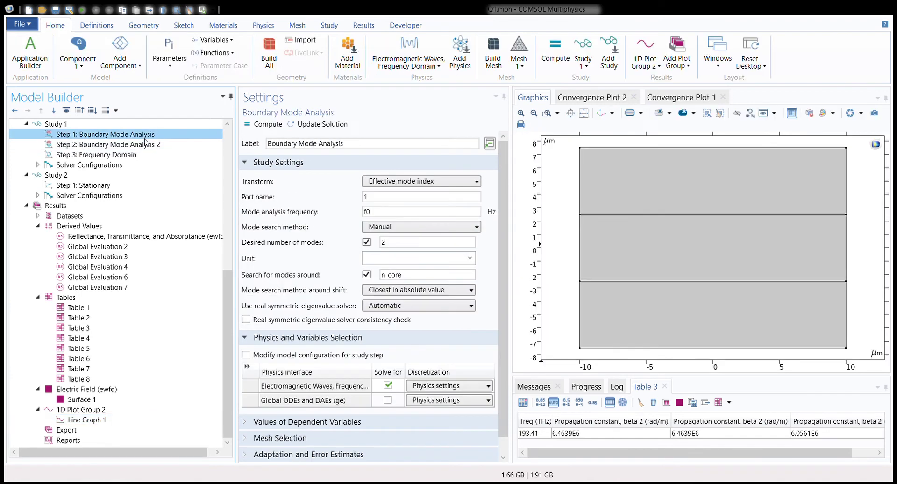
- Set Step 1: Boundary Mode Analysis to 5 desired modes
left_click(392, 242)
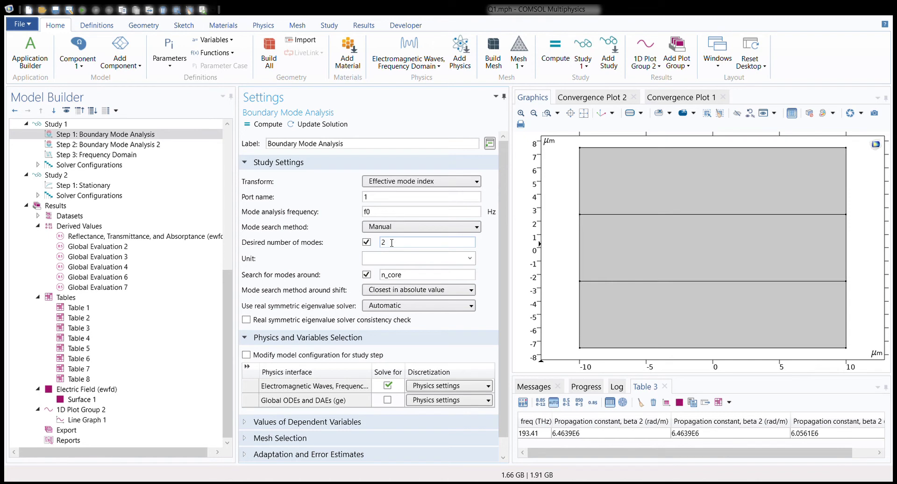
key("BackSpace")
type("5")
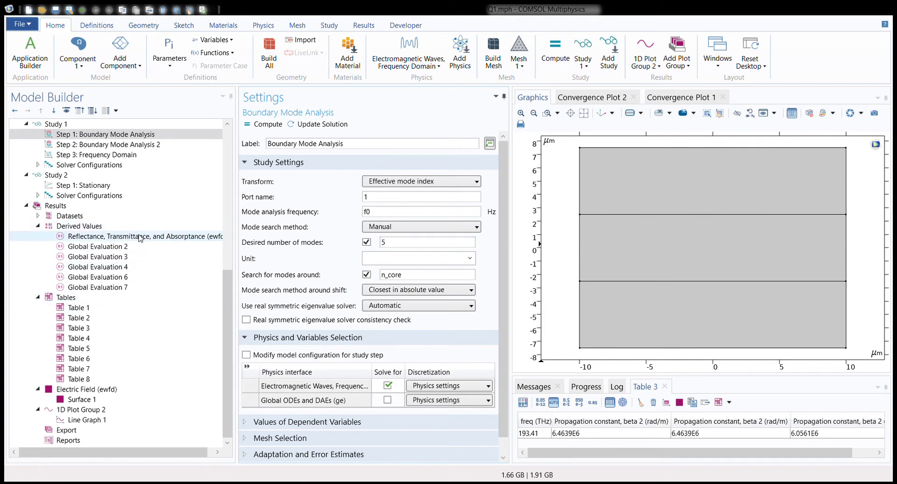
- Set Step 2 to 5 desired modes too and recompute Study 1
left_click(154, 144)
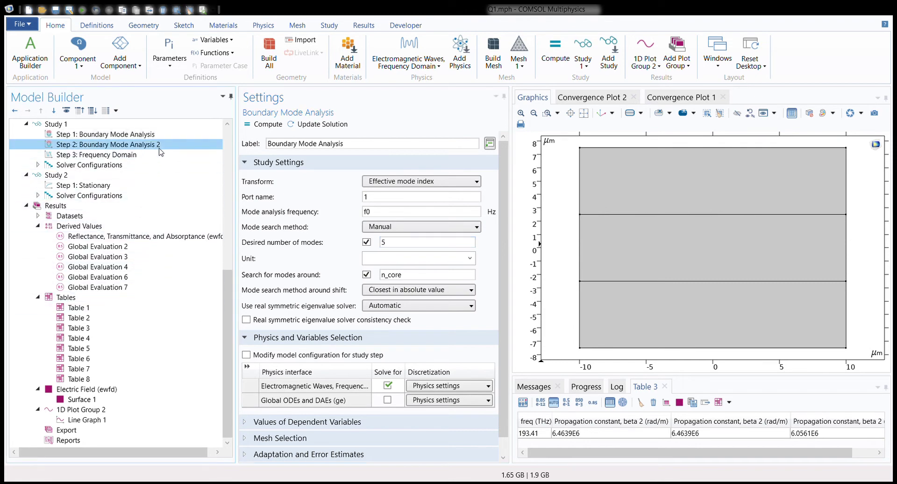
left_click(398, 247)
key("BackSpace")
type("5")
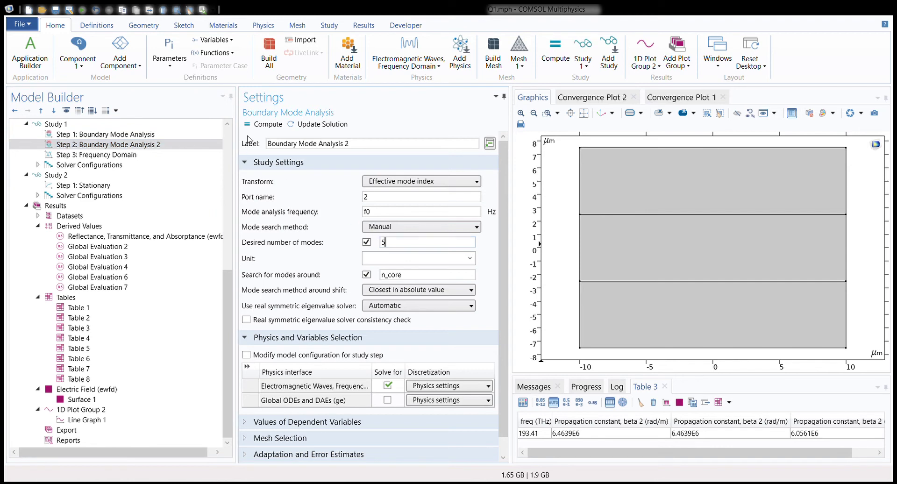
left_click(269, 128)
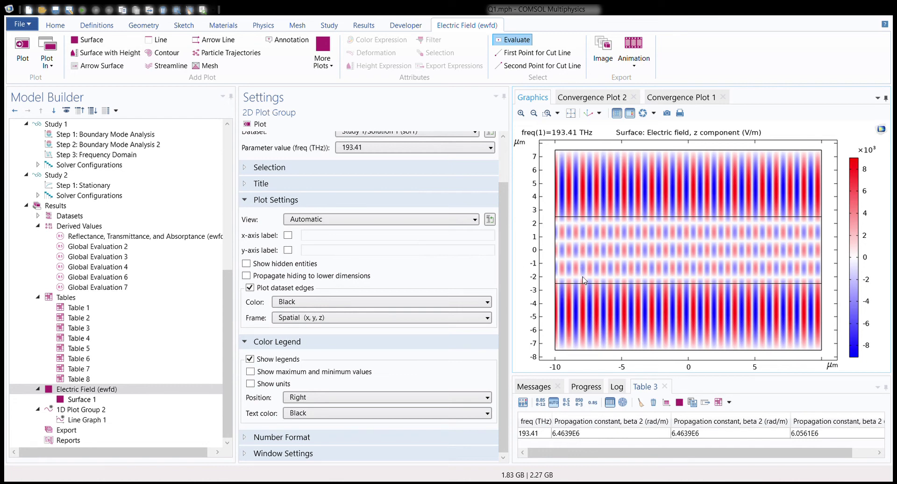
- Show Line Graph 1 of Ez, with minima near −5800 V/m and peaks near 2700 V/m
left_click(163, 418)
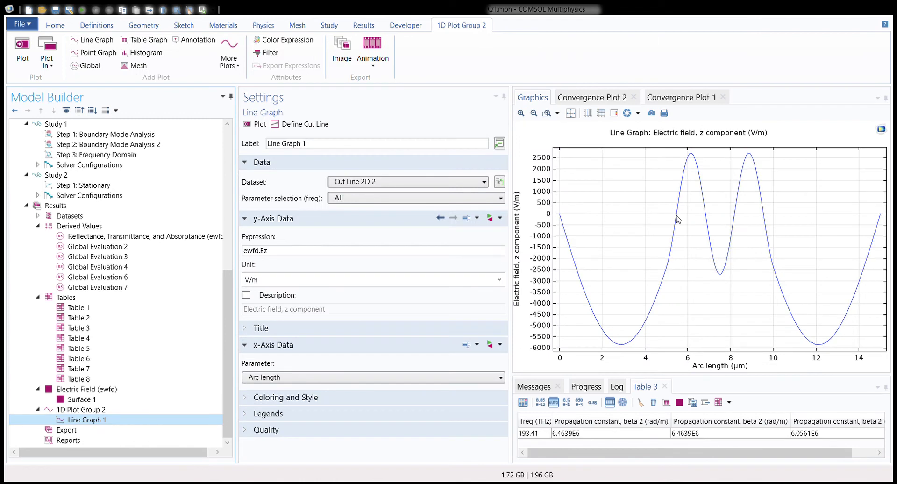
left_click(678, 219)
scroll(203, 145, "up", 10)
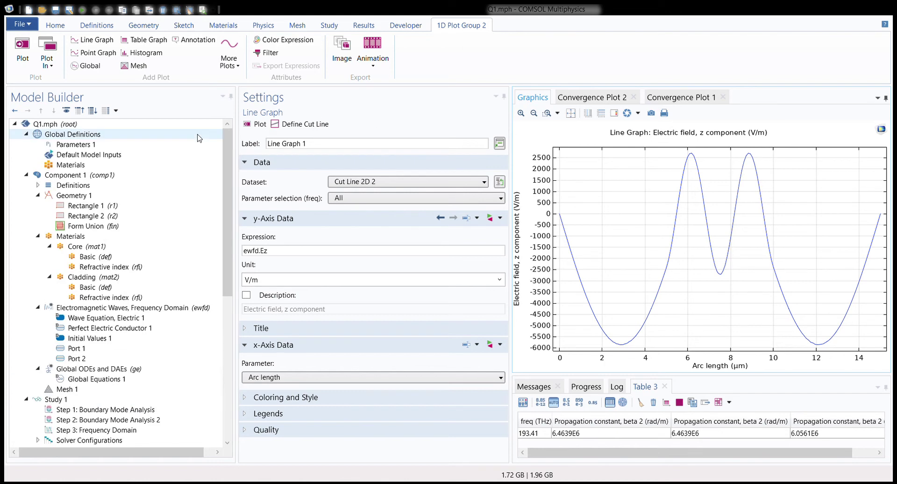
- Show the Global ODEs and DAEs (ge) settings alongside the Add Physics interface list
left_click(131, 368)
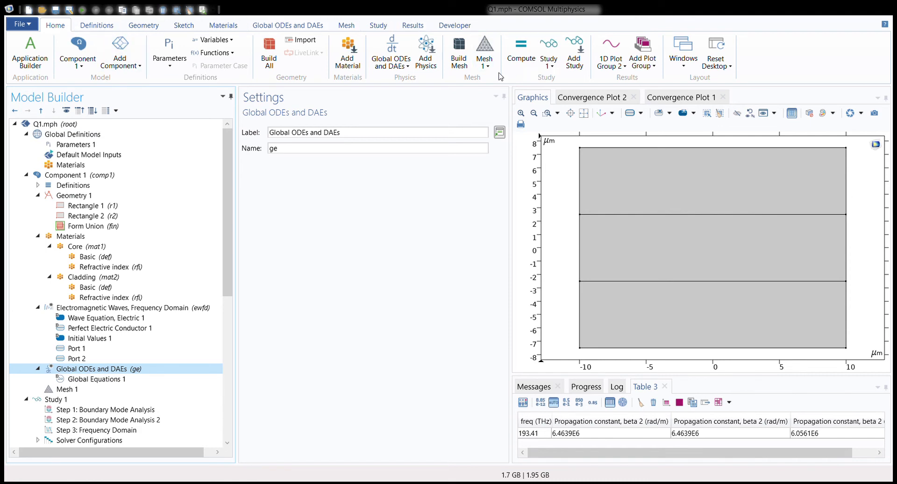
left_click(436, 65)
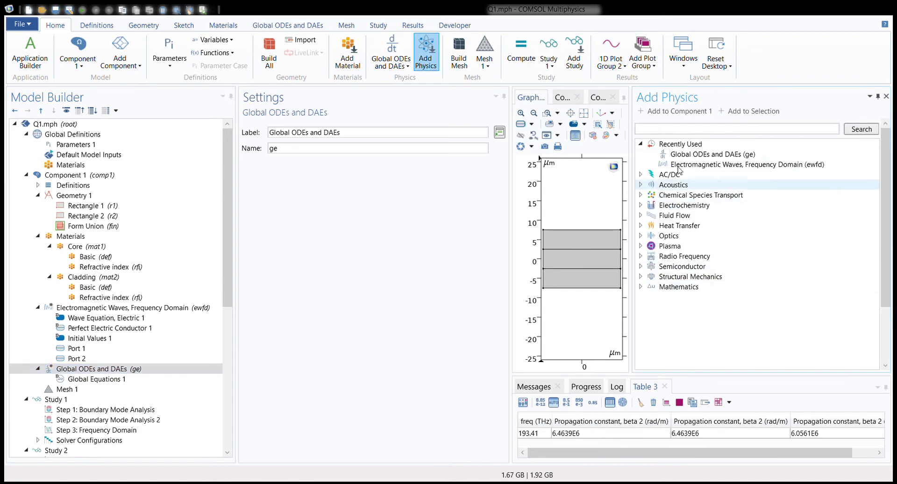
double_click(696, 286)
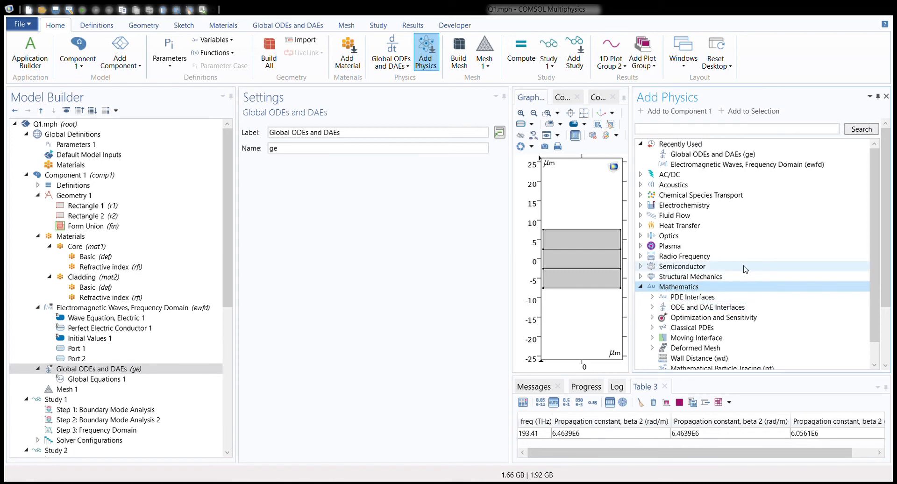
left_click(886, 96)
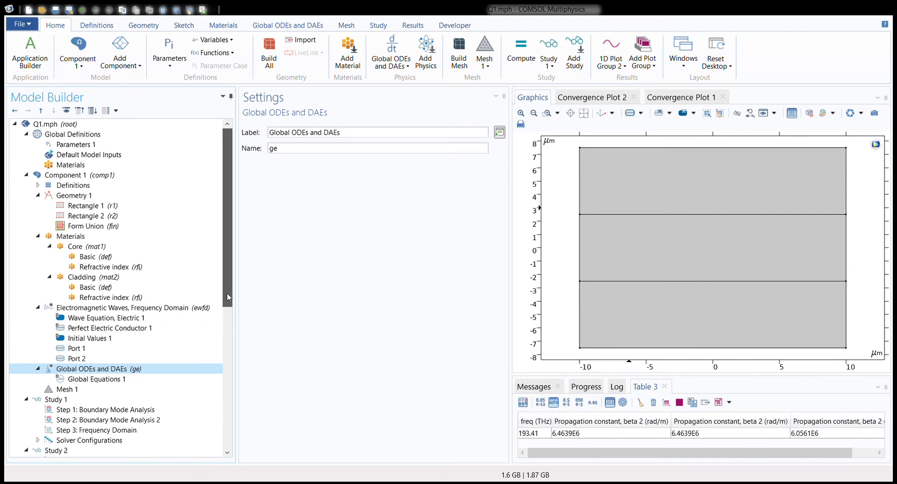
left_click_drag(226, 296, 227, 331)
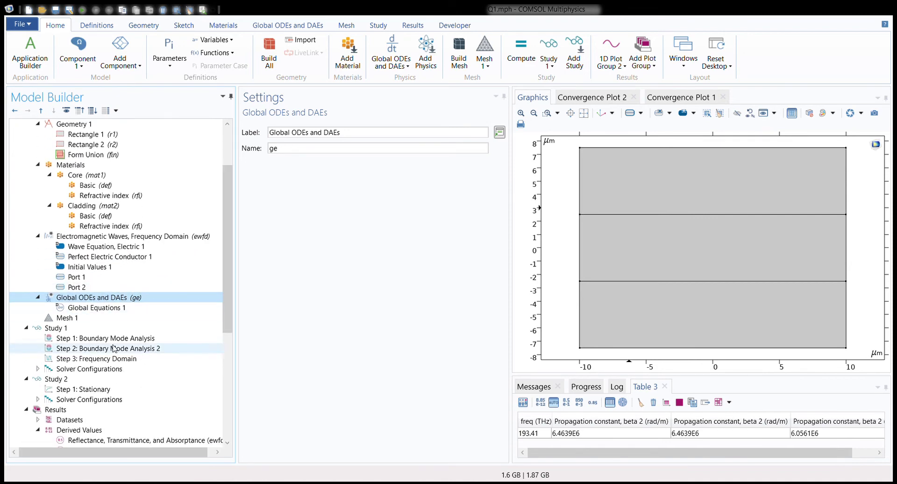
left_click(99, 382)
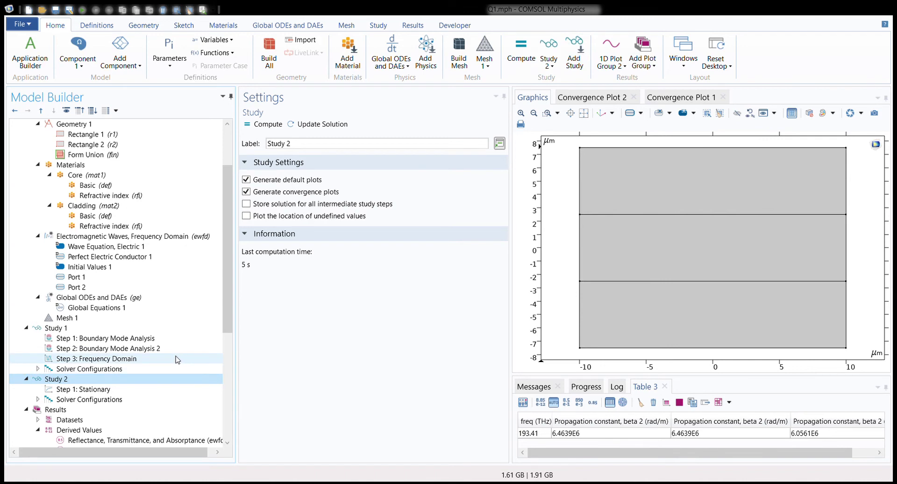
left_click(143, 301)
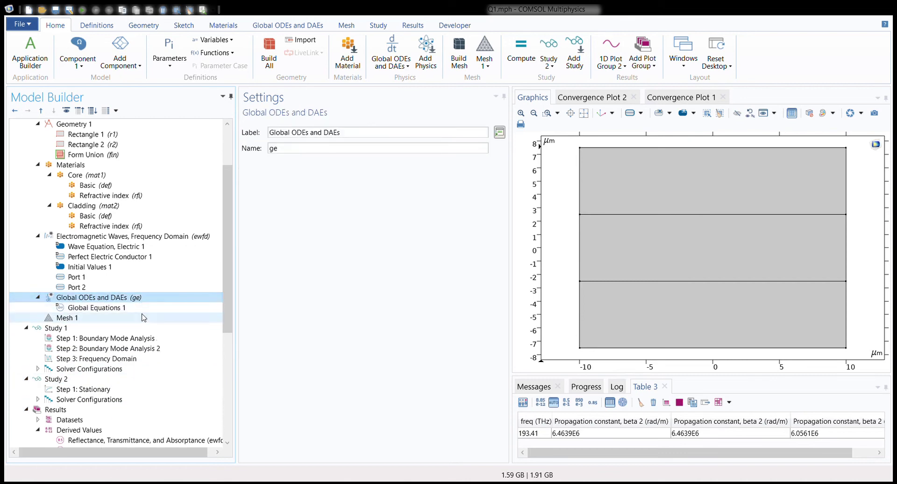
left_click(143, 318)
left_click(143, 309)
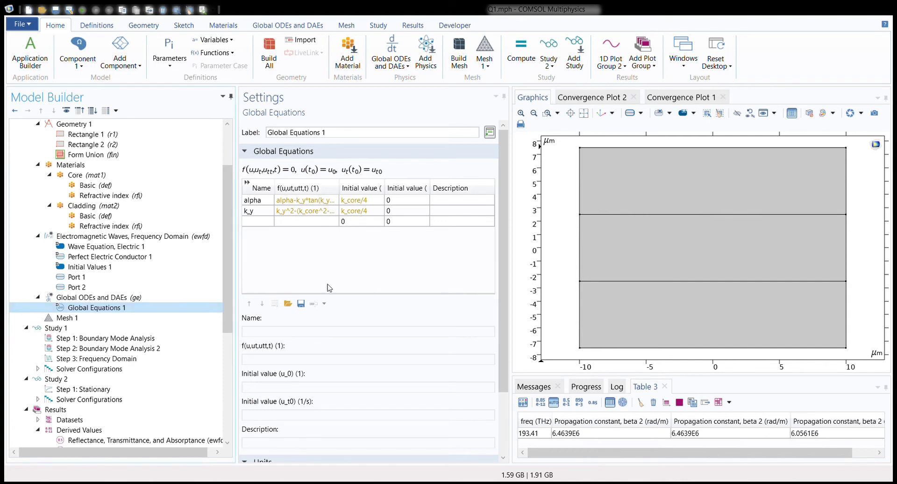
- Make the k_y equation k_y^2-(k_core^2- k_cladding^2-alpha^2) with initial value k_core/4
left_click(290, 200)
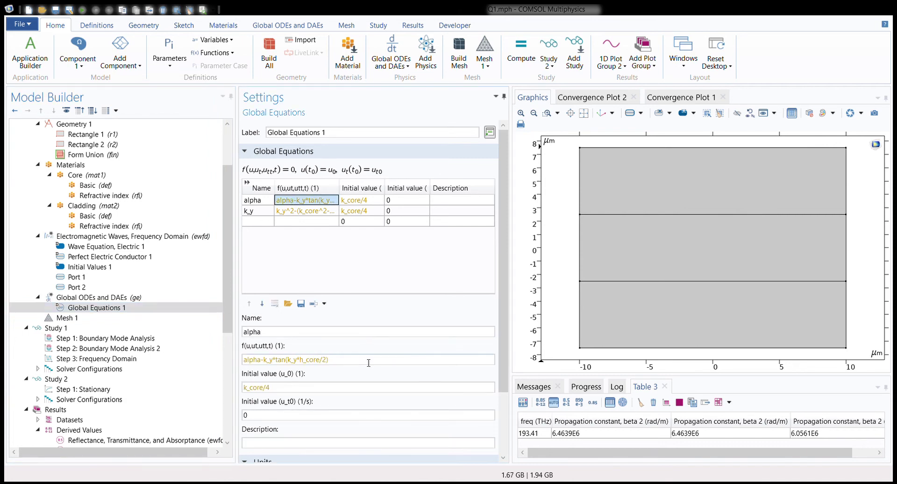
left_click_drag(367, 360, 223, 364)
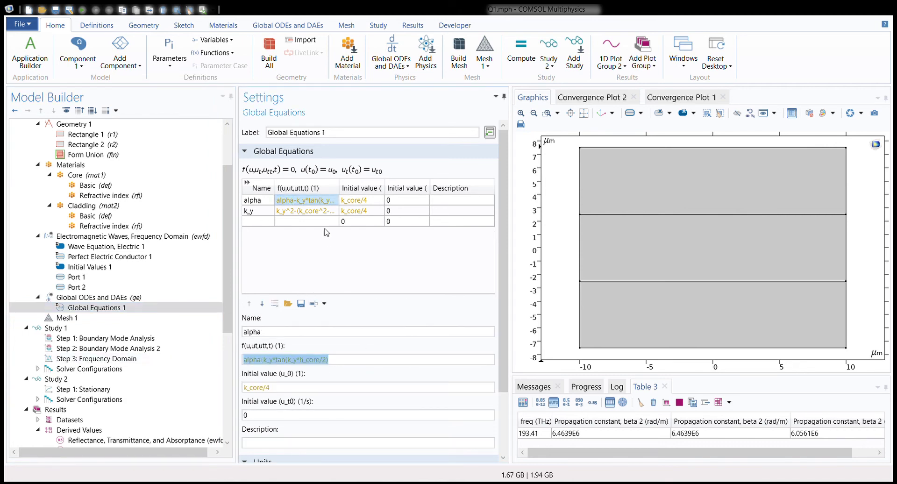
left_click(322, 212)
left_click_drag(371, 360, 235, 364)
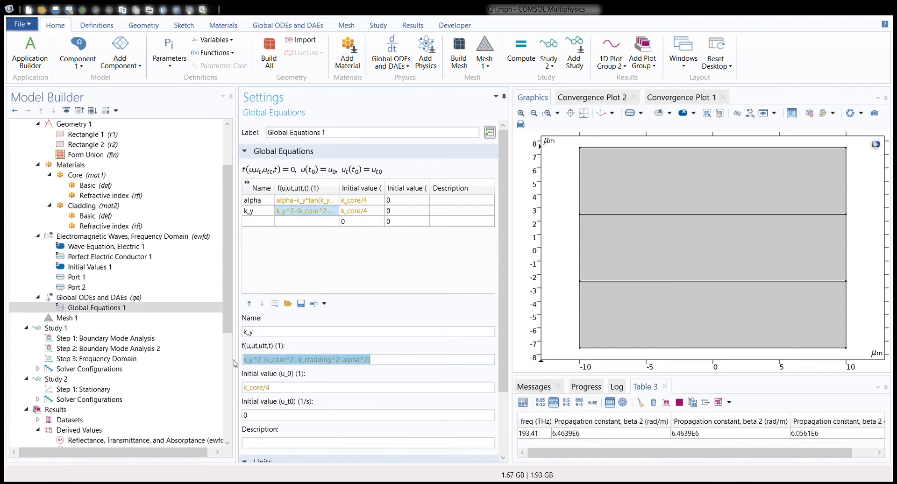
left_click(456, 282)
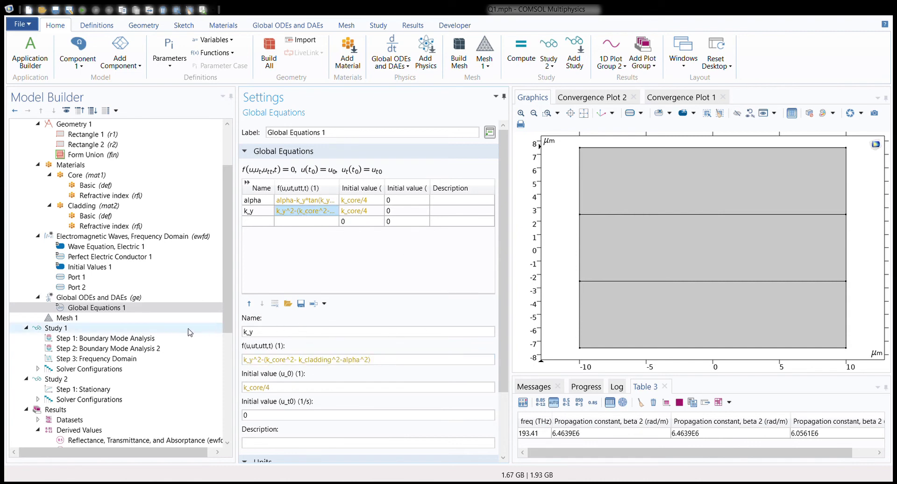
- Compute Study 2's stationary step, giving alpha 1.6158E6 and k_y 1.5758E6 in Table 7
left_click(159, 380)
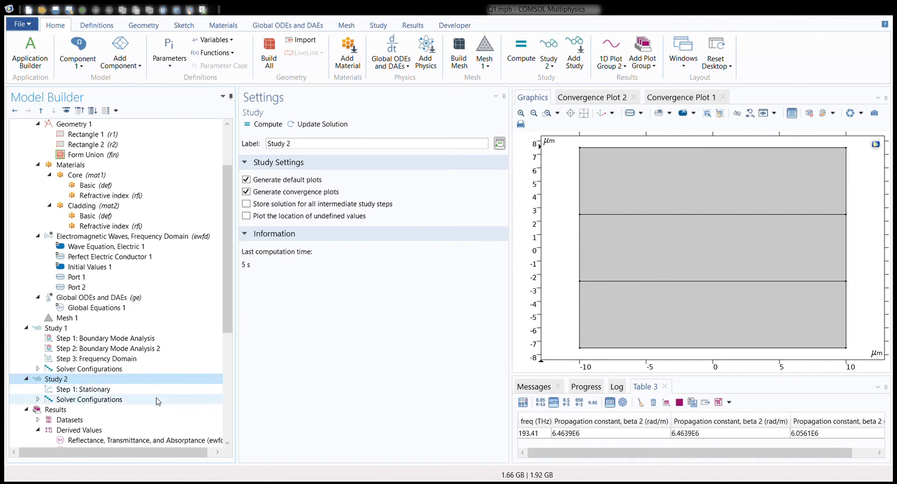
left_click(158, 390)
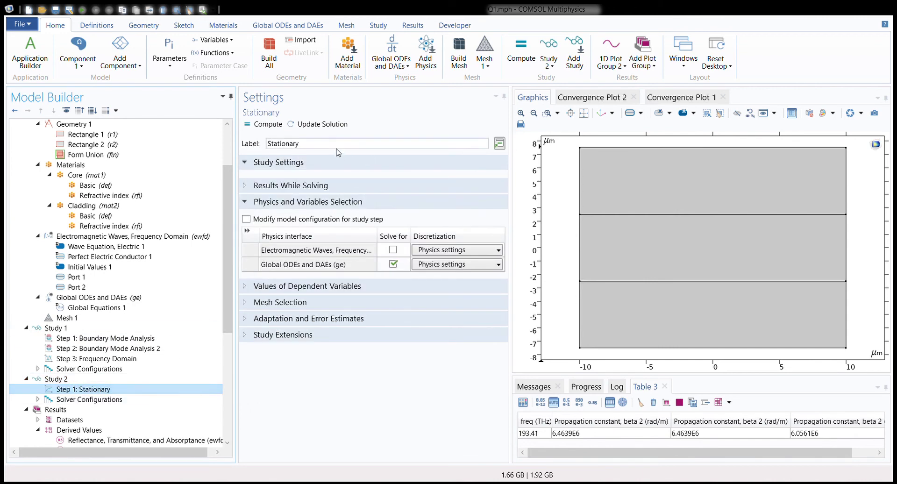
left_click(269, 124)
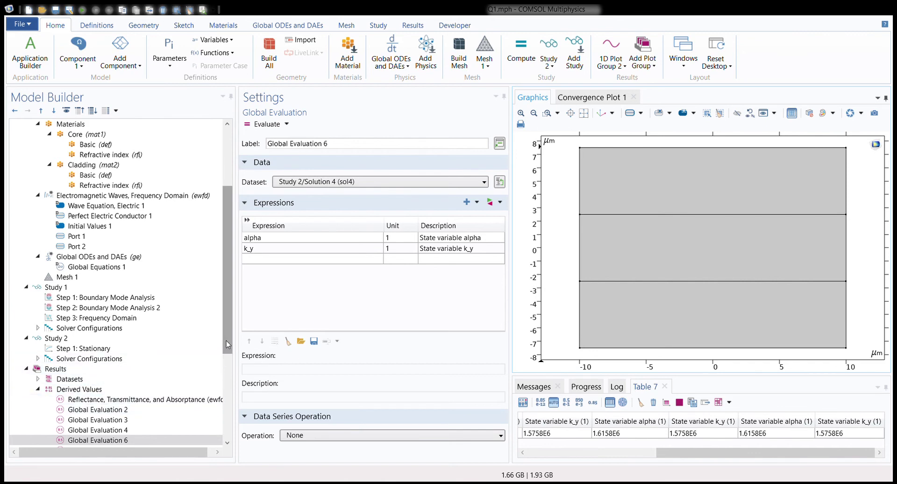
left_click_drag(227, 345, 227, 372)
- Review Global Evaluations 2 through 7: beta_2, effective mode index, alpha/k_y and calculated propagation constant
left_click(187, 360)
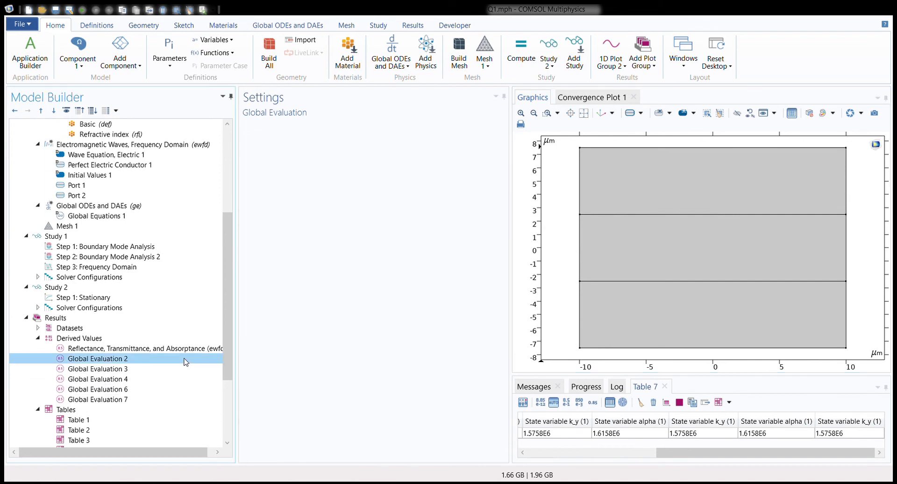
left_click(413, 26)
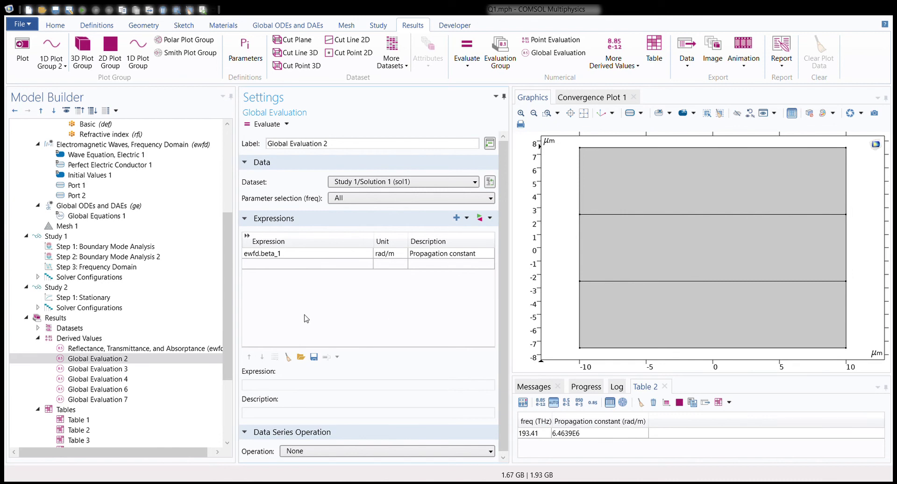
left_click(164, 361)
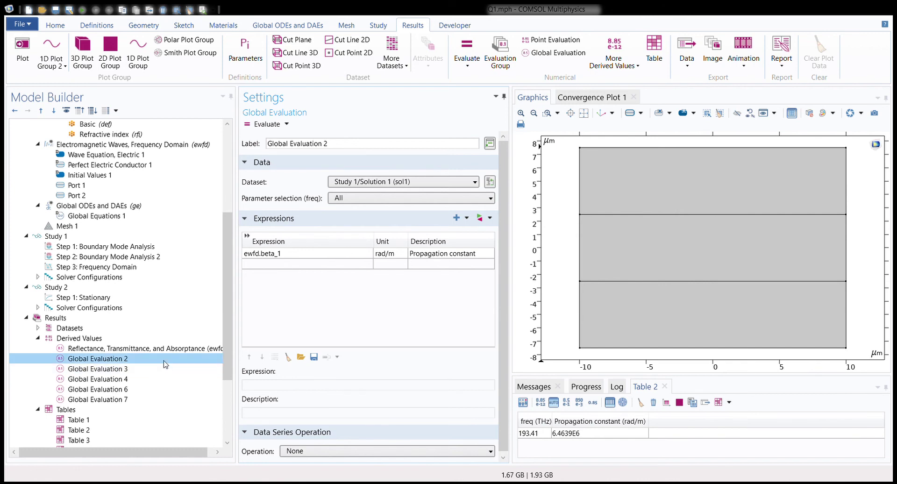
left_click(164, 370)
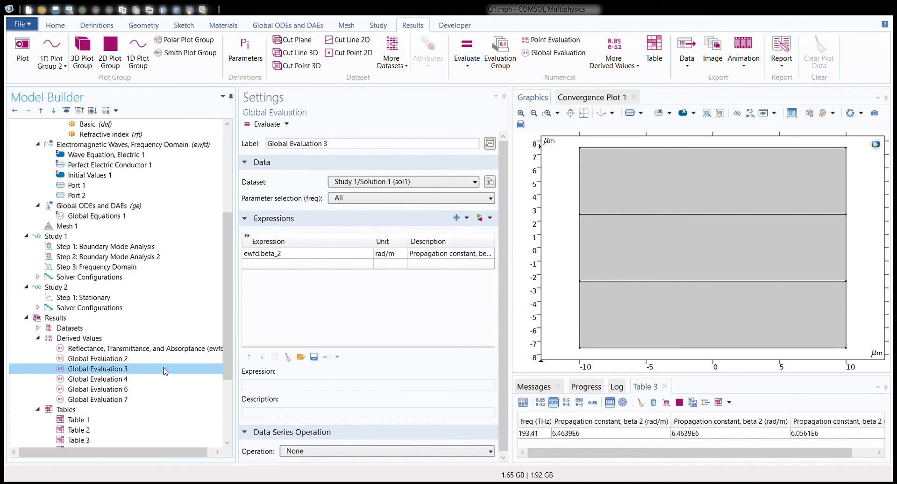
left_click(164, 379)
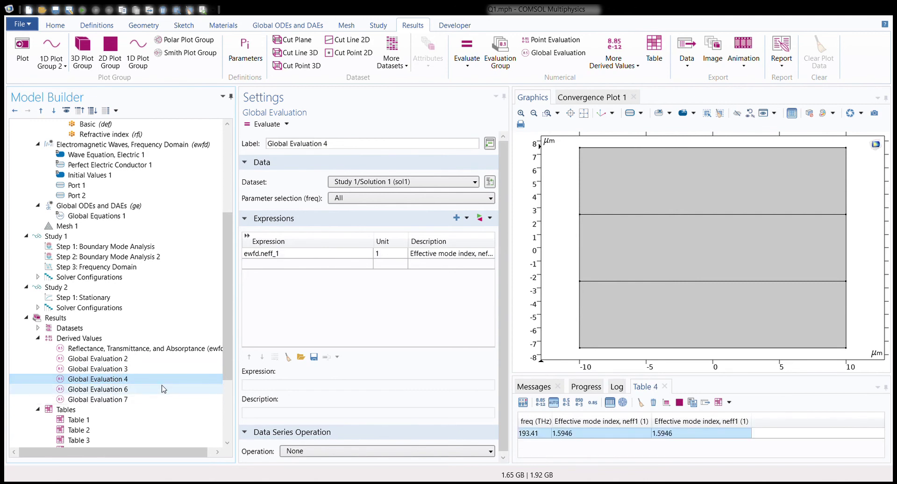
left_click(161, 388)
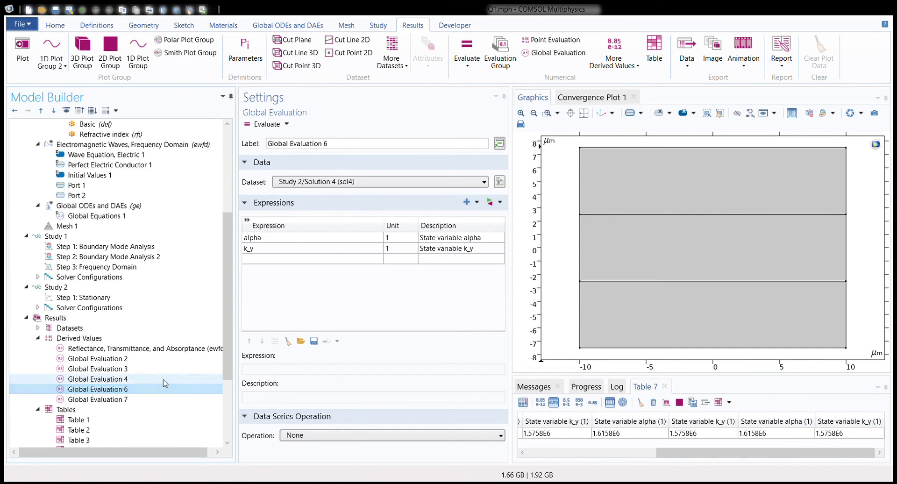
left_click(164, 402)
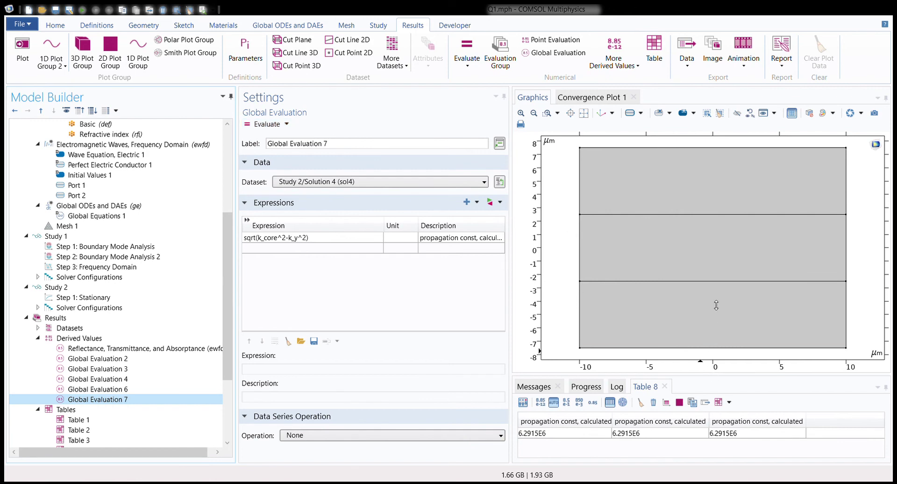
- Enlarge the table area and re-evaluate sqrt(k_core^2-k_y^2), adding 6.2915E6 to Table 8
left_click_drag(716, 304, 716, 283)
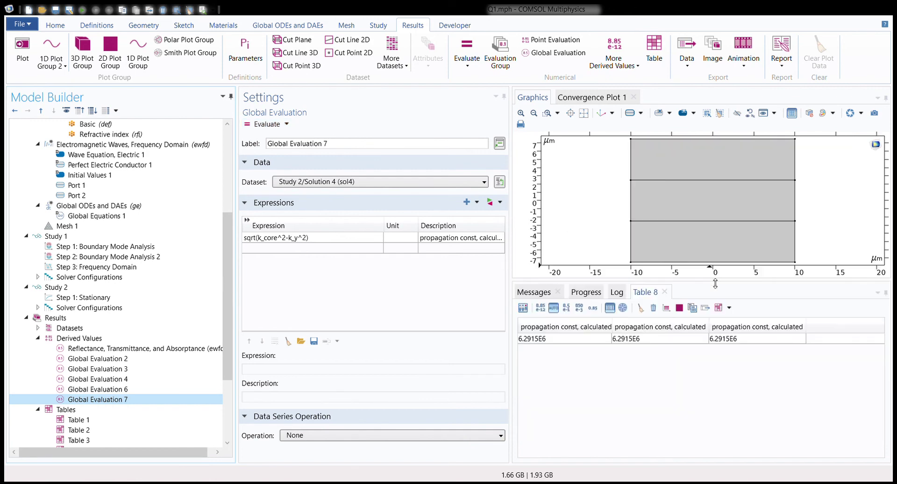
left_click(251, 125)
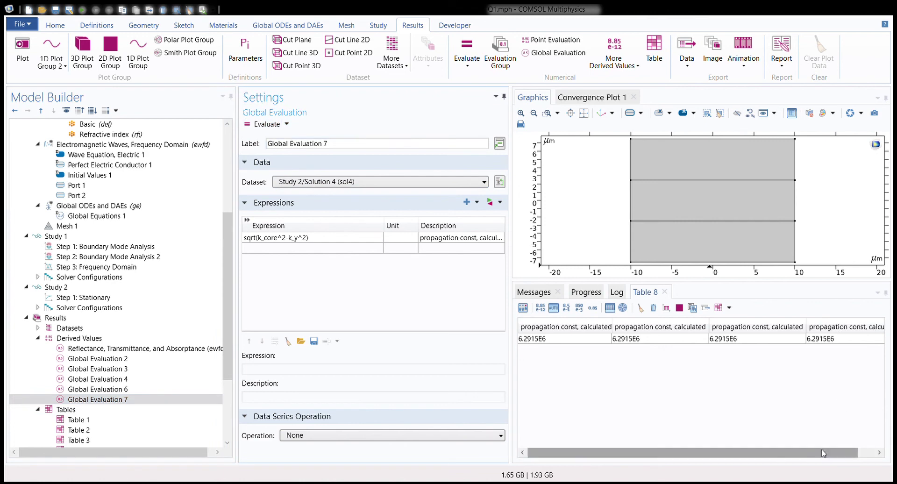
left_click_drag(823, 453, 841, 454)
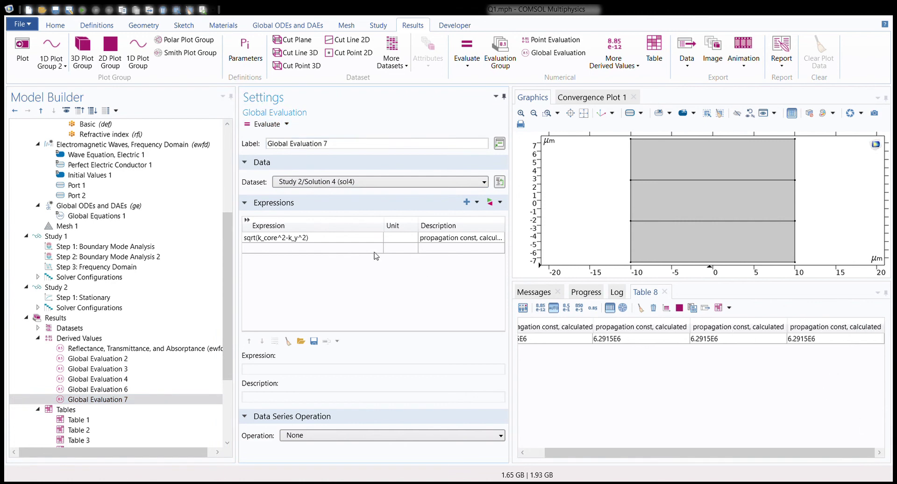
left_click(140, 247)
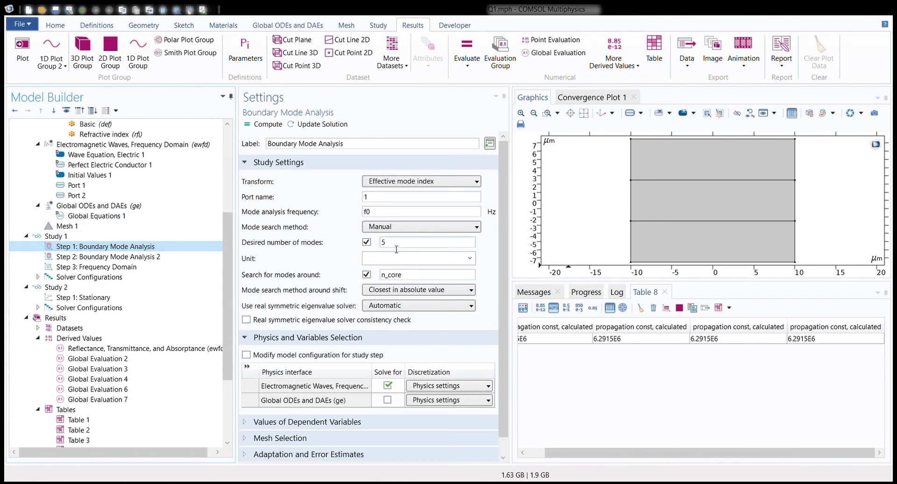
- Compare Tables 7 and 8 against Table 3's mode-analysis beta_2 values 6.4639E6 and 6.0561E6
double_click(384, 242)
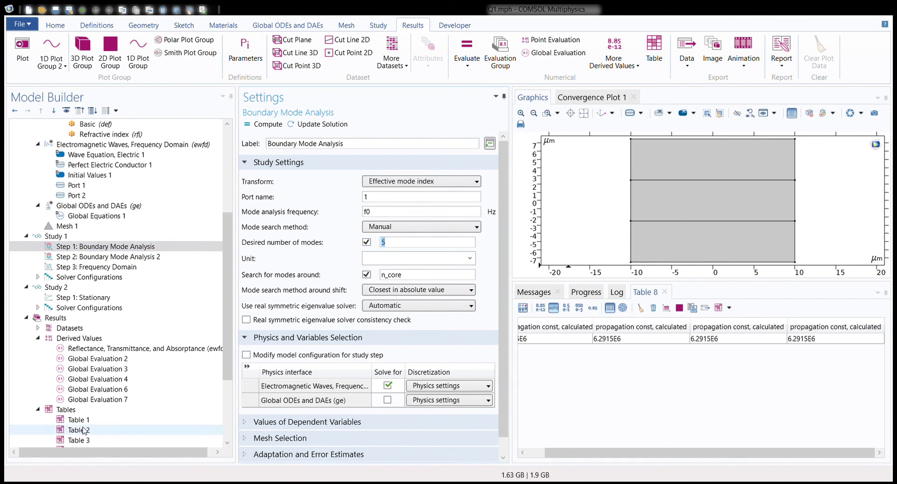
left_click(126, 392)
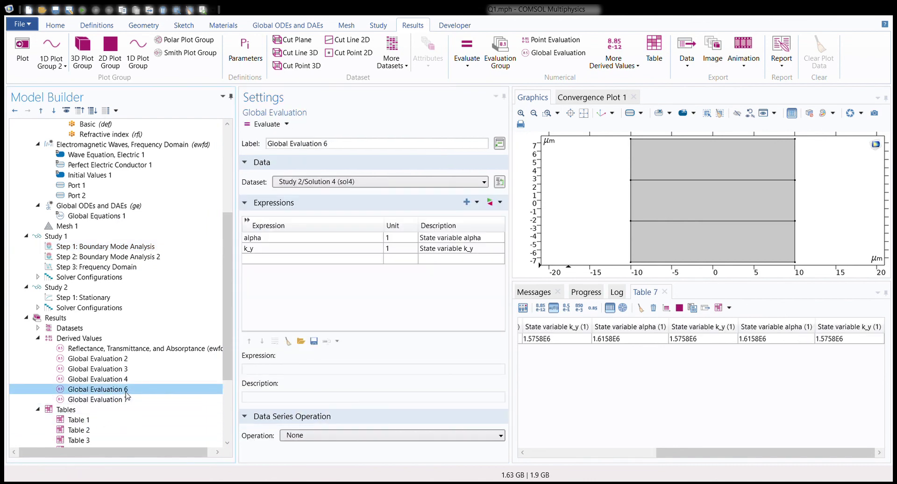
left_click(196, 400)
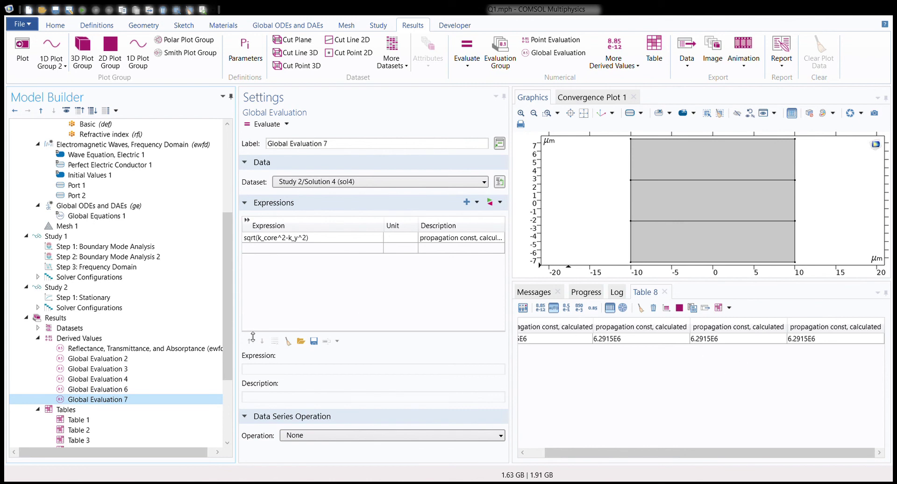
left_click(141, 369)
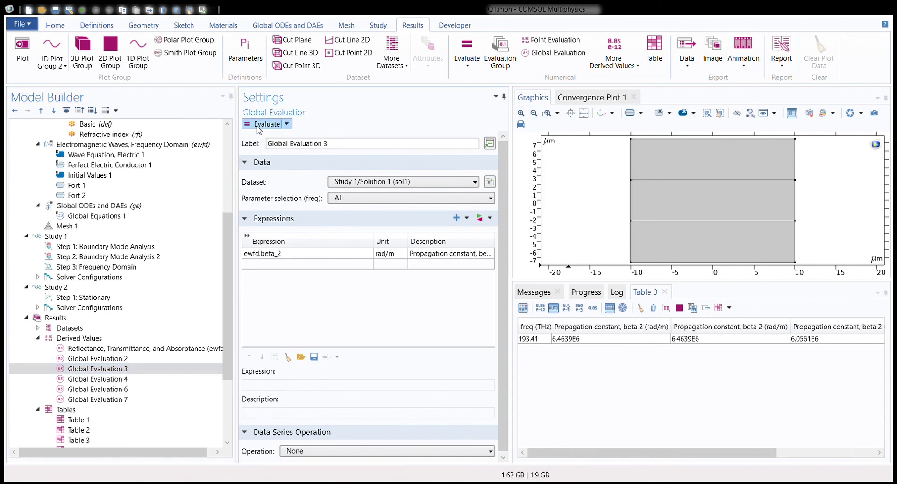
left_click_drag(620, 450, 777, 416)
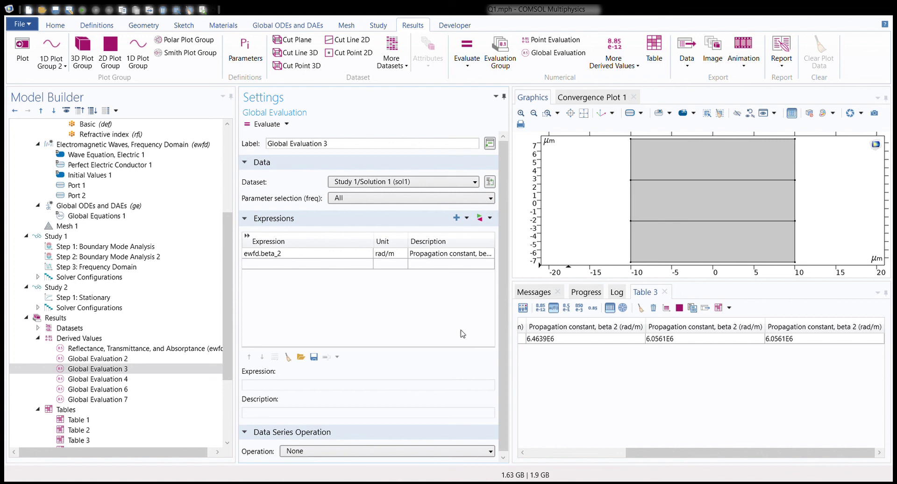
left_click(142, 216)
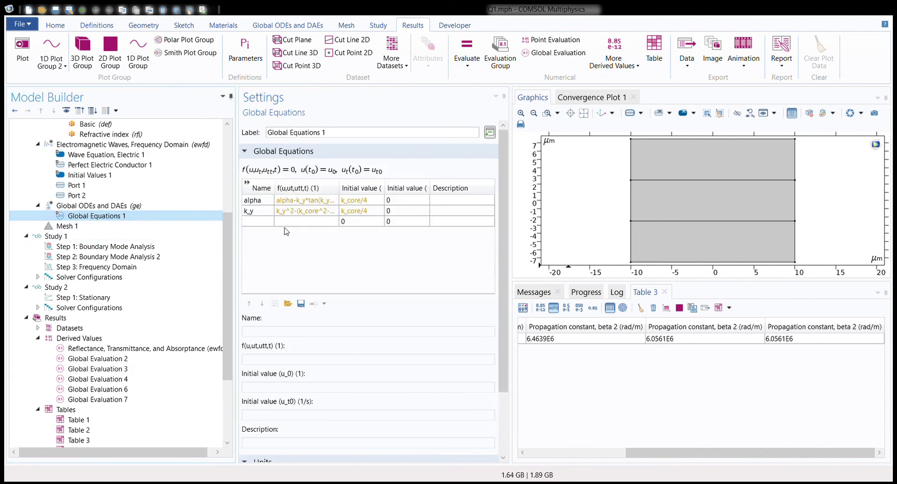
- Check that alpha and k_y both have initial value k_core/4, then return to Global Evaluation 7
left_click(350, 201)
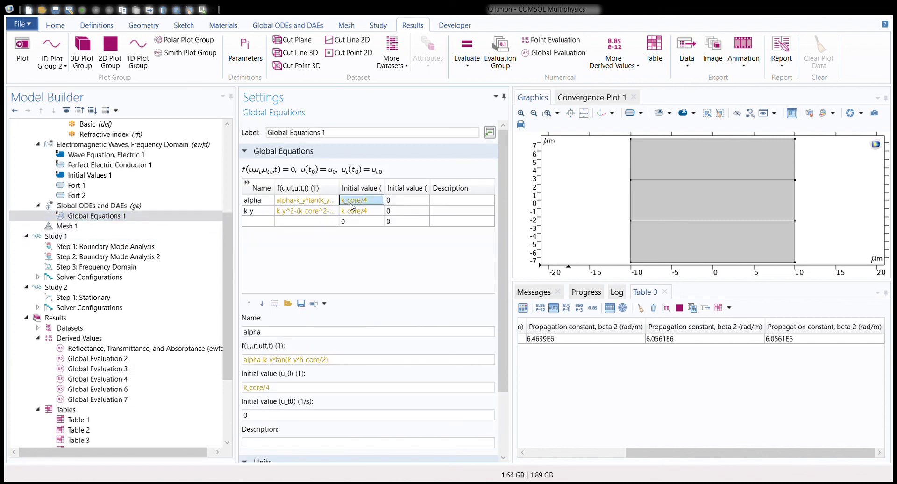
left_click(352, 213)
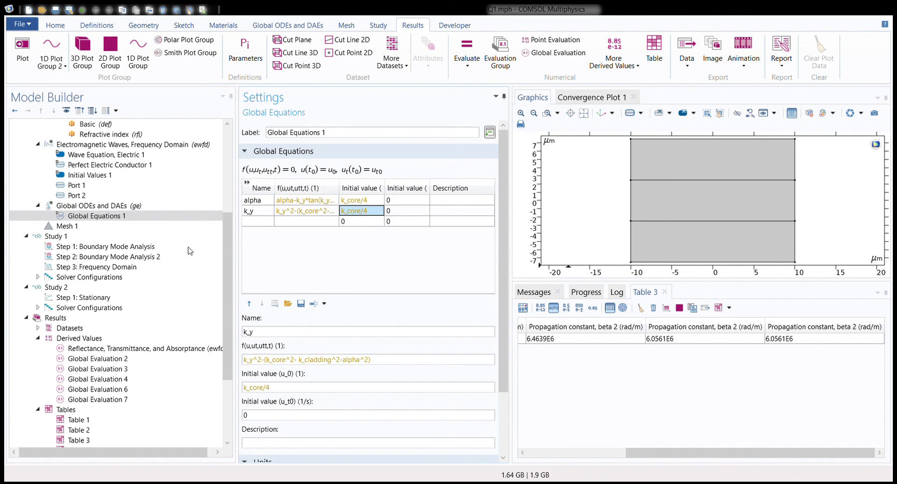
left_click(126, 400)
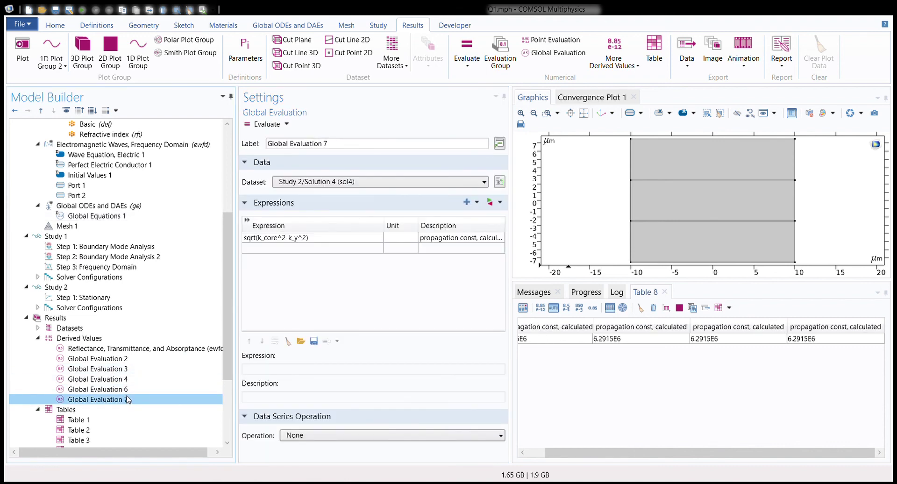